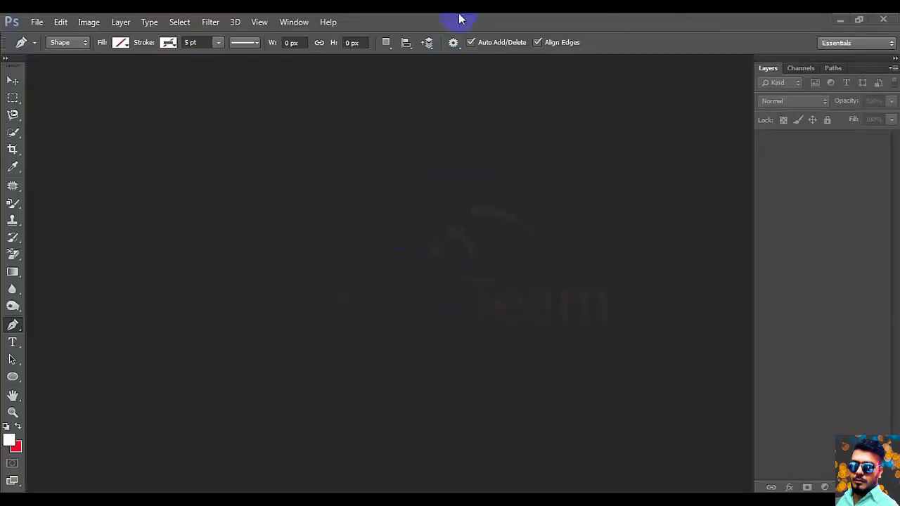
Open '11. Basic Image Manipulation (2).jpg' by dragging it from its folder into Photoshop.
left_click(111, 490)
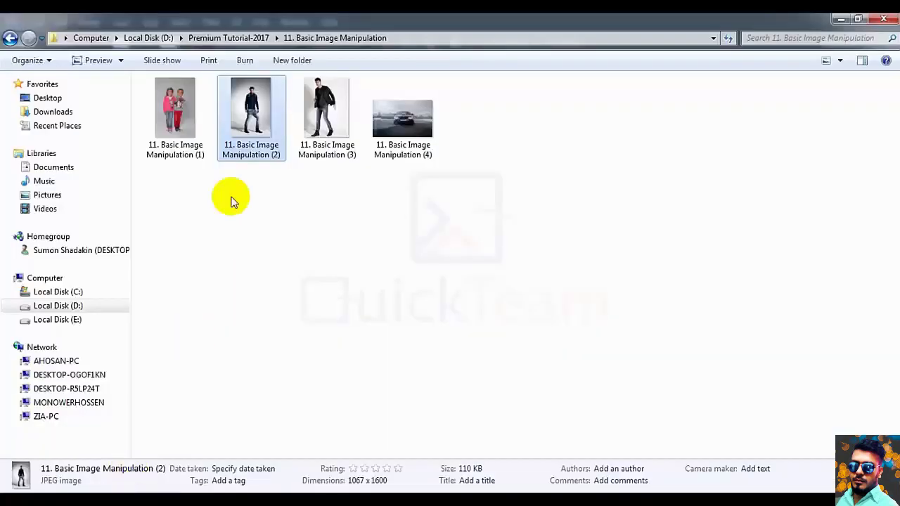
mouse_move(254, 106)
left_mouse_down()
mouse_move(270, 485)
mouse_move(357, 227)
left_mouse_up()
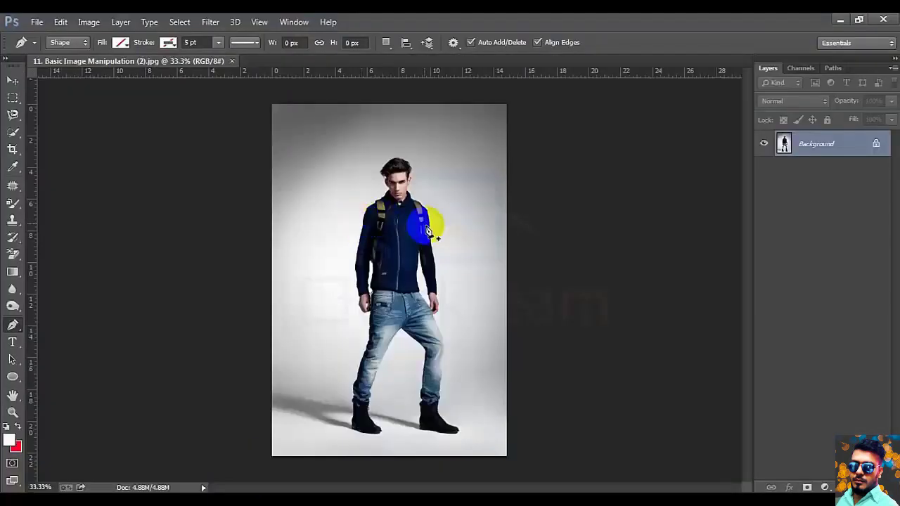
Select the standard Pen tool and keep it in Shape mode.
left_click(184, 44)
left_click(172, 44)
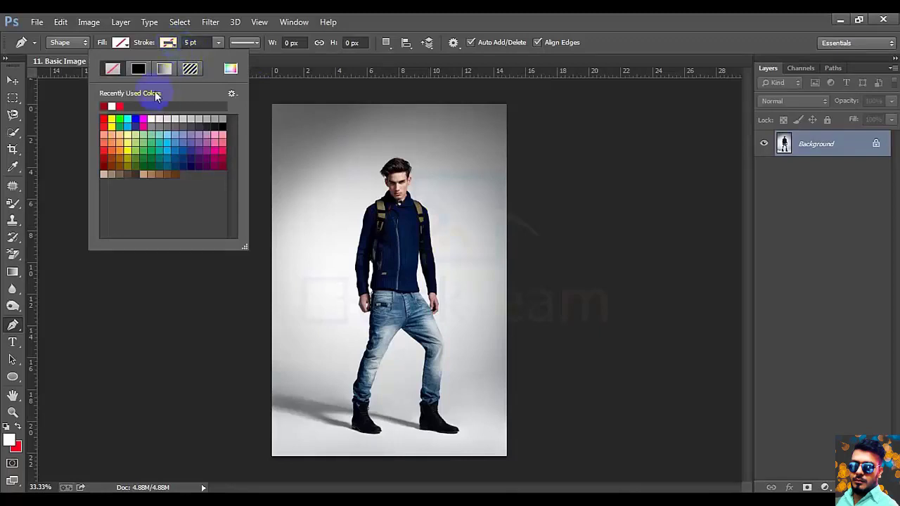
left_click(415, 21)
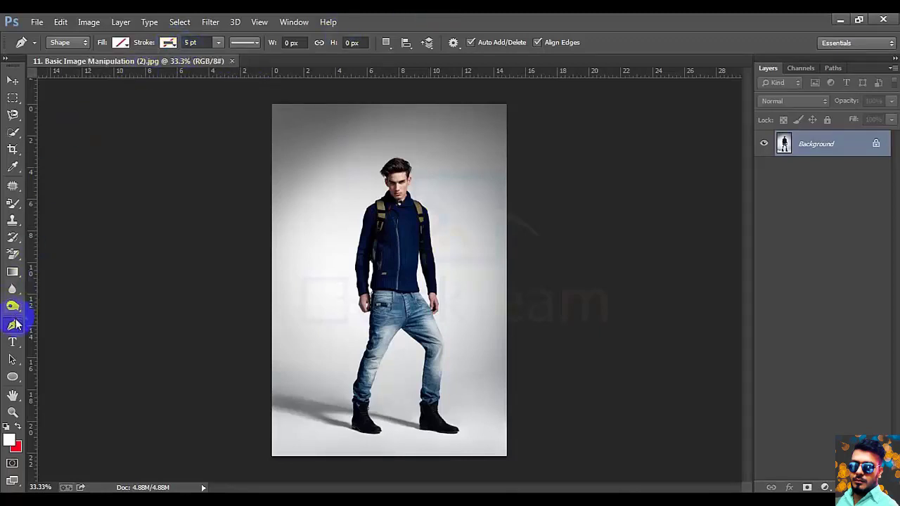
left_click_drag(14, 325, 48, 329)
left_click(65, 42)
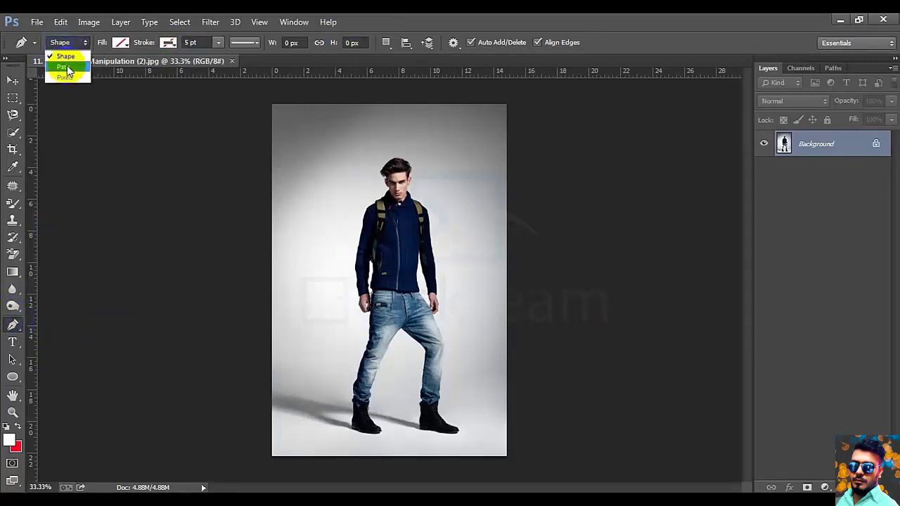
left_click(67, 56)
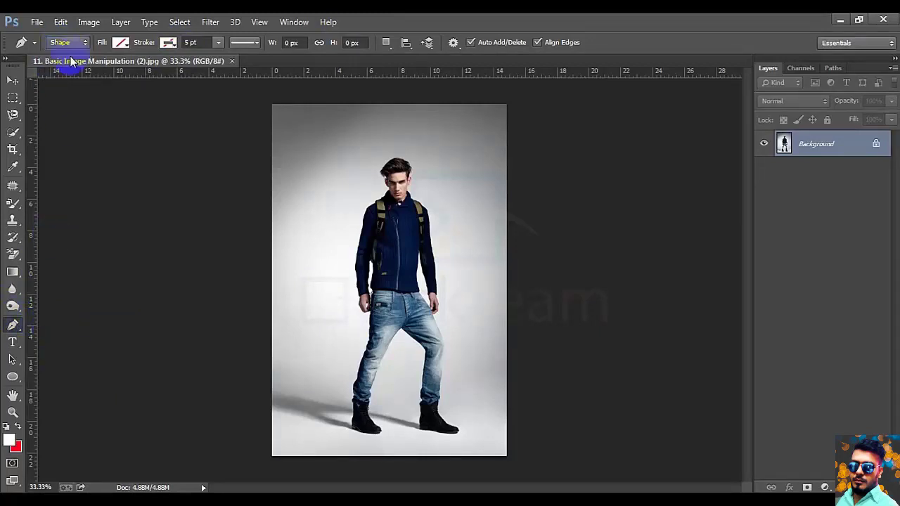
Set the shape fill to none and the 5 pt stroke colour to red.
left_click(169, 43)
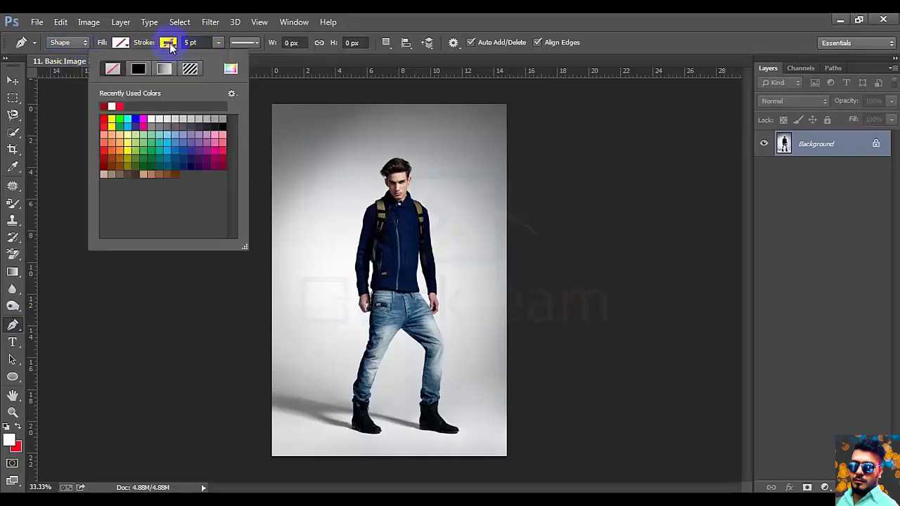
left_click(125, 42)
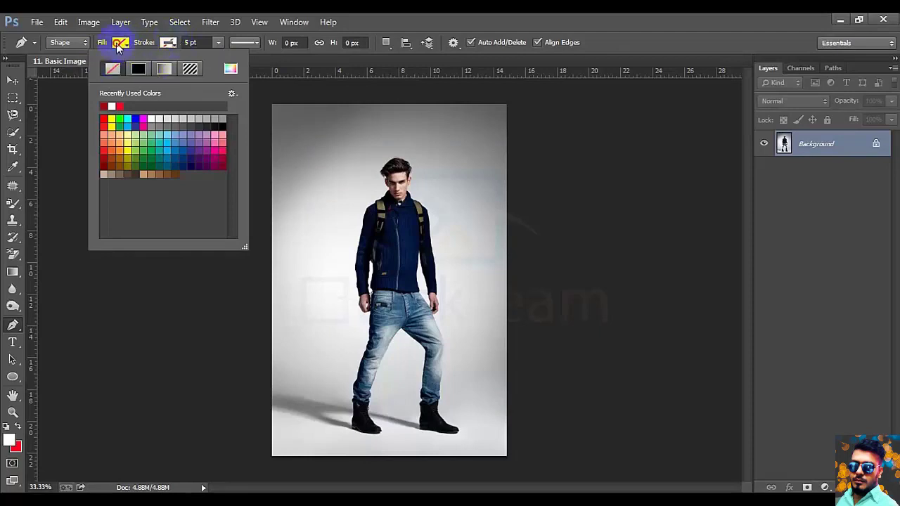
left_click(120, 43)
left_click(100, 138)
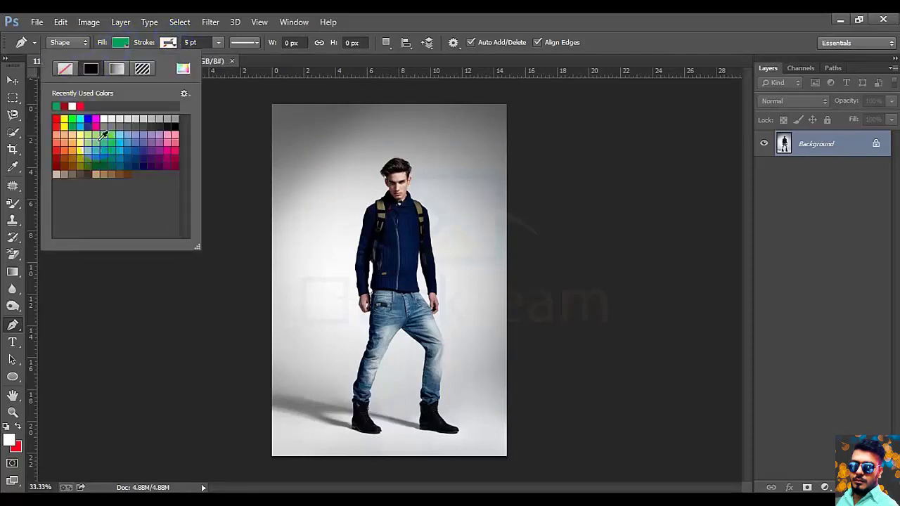
left_click(119, 43)
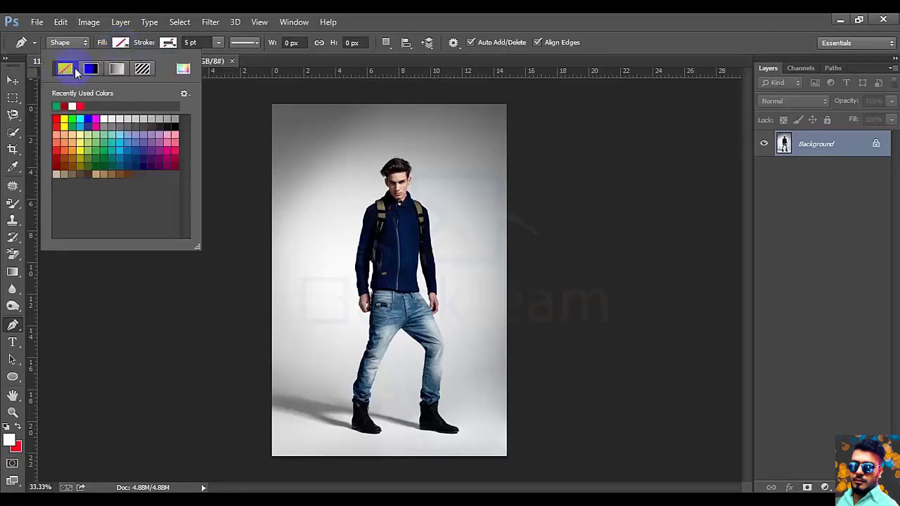
left_click(169, 43)
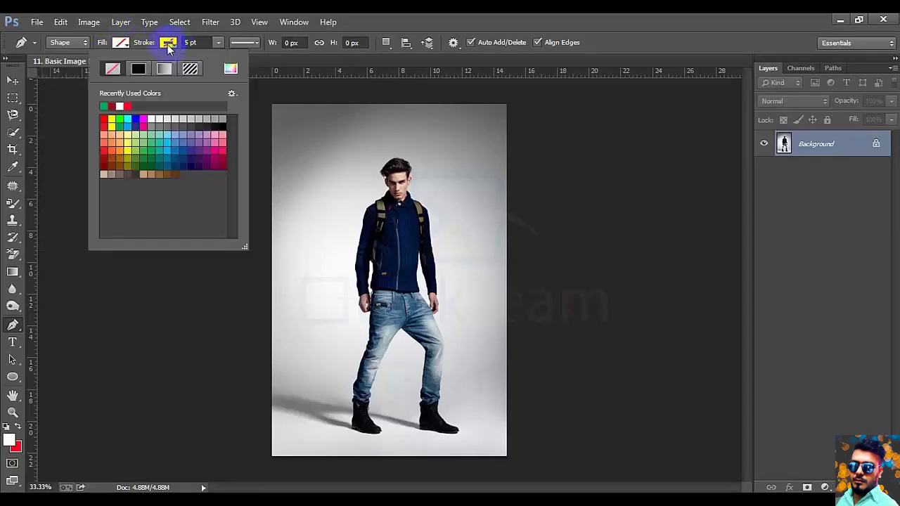
left_click(105, 119)
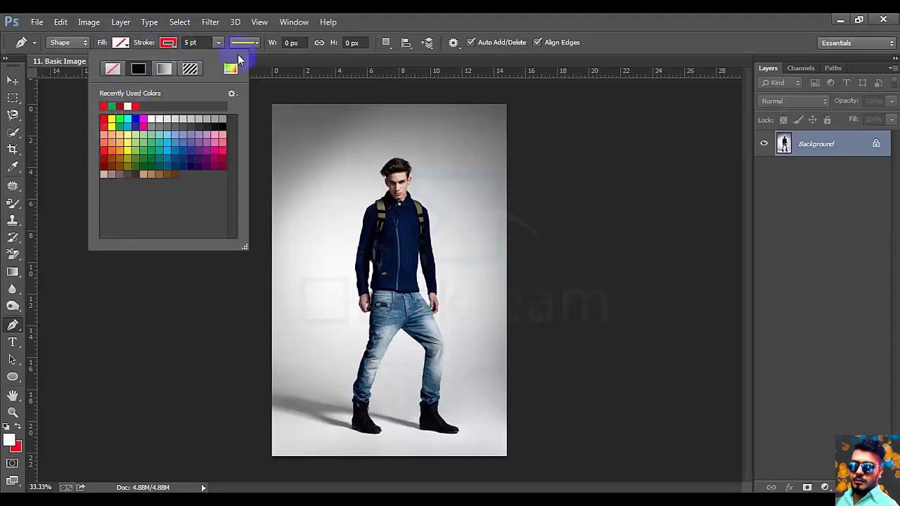
left_click(395, 19)
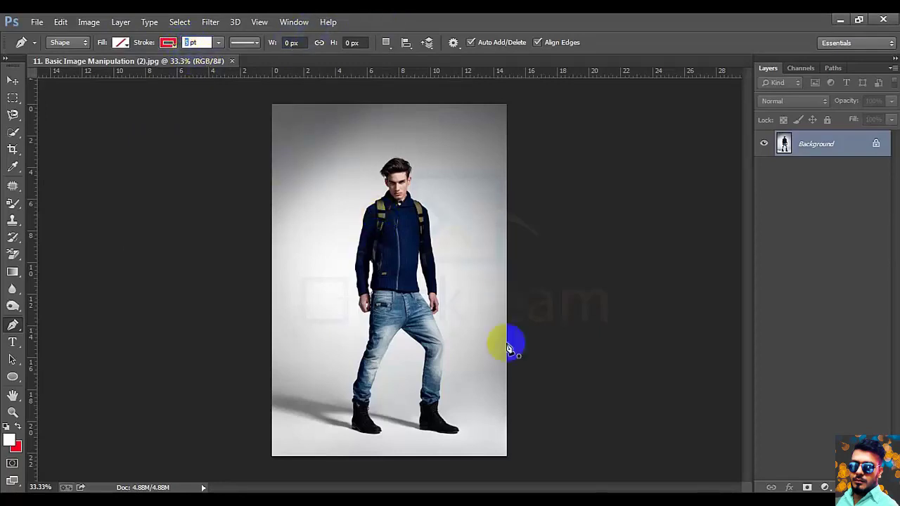
Draw a trial path beside the legs, delete it, and zoom in on the legs.
left_click(458, 401)
left_click(339, 387)
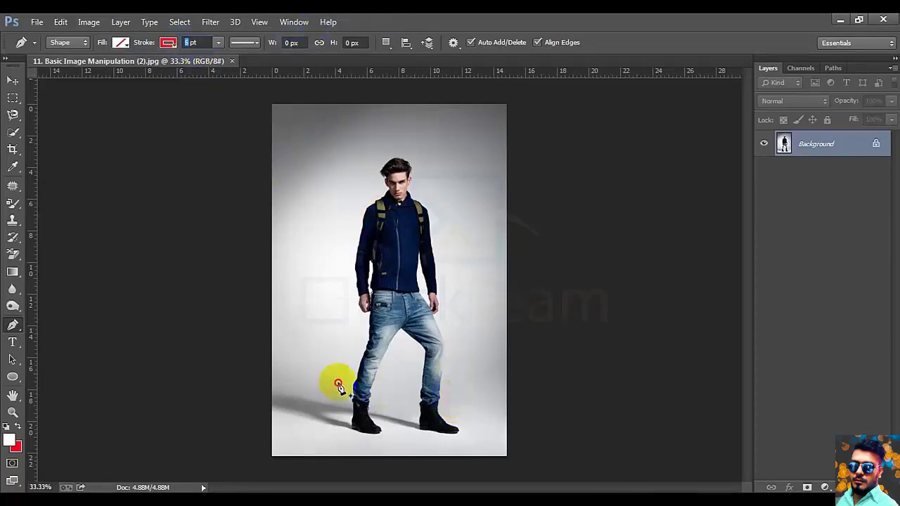
left_click(317, 312)
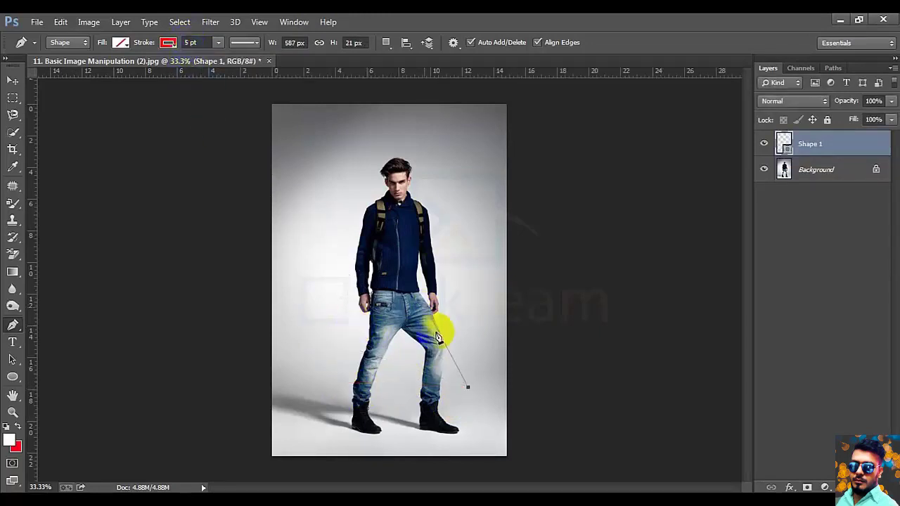
key("Delete")
key("Delete")
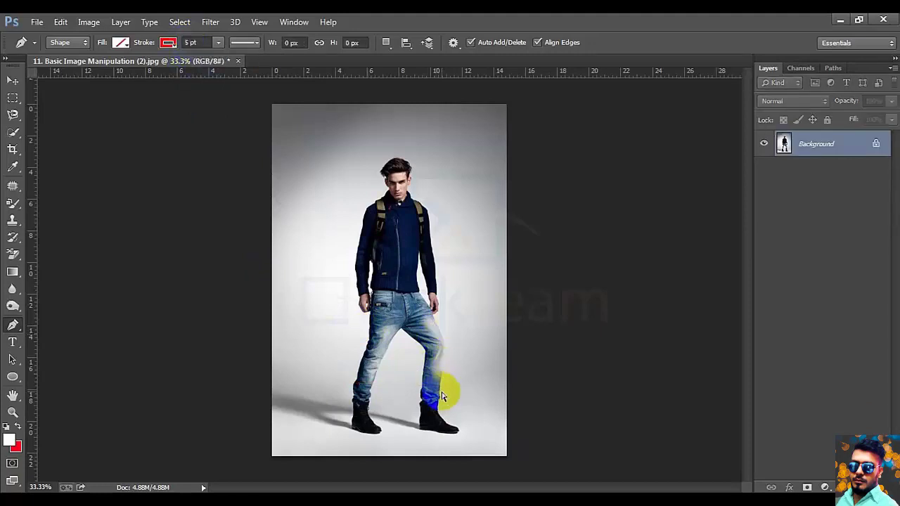
key("ctrl+plus")
key("ctrl+plus")
Start the red spiral path at the right boot and loop it around both boots.
left_click_drag(438, 433, 405, 250)
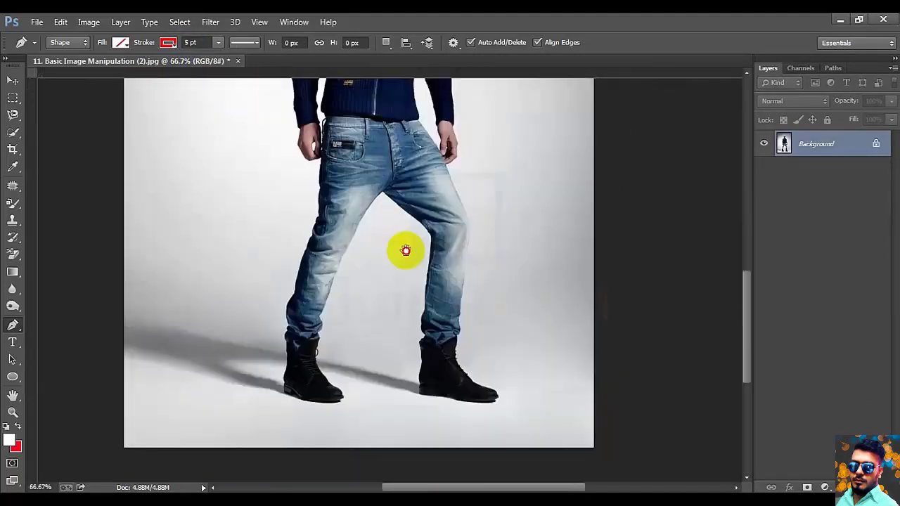
key("ctrl+r")
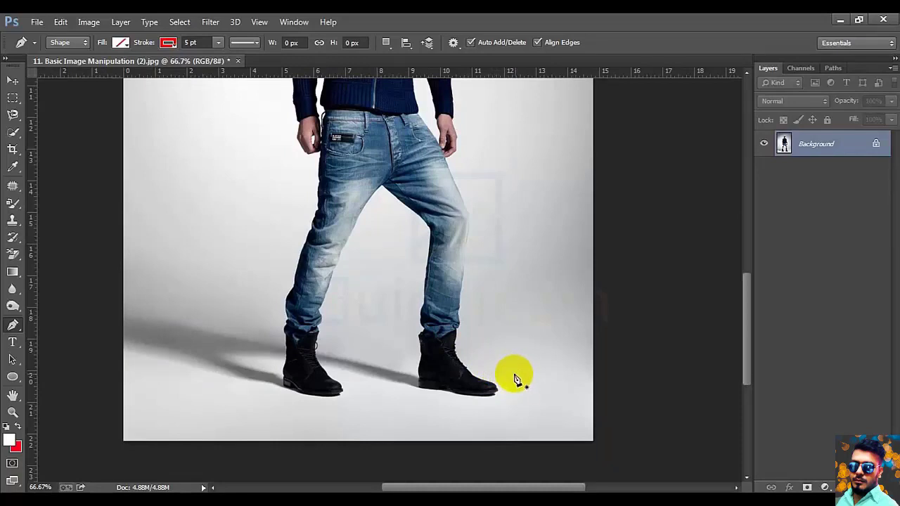
left_click(515, 375)
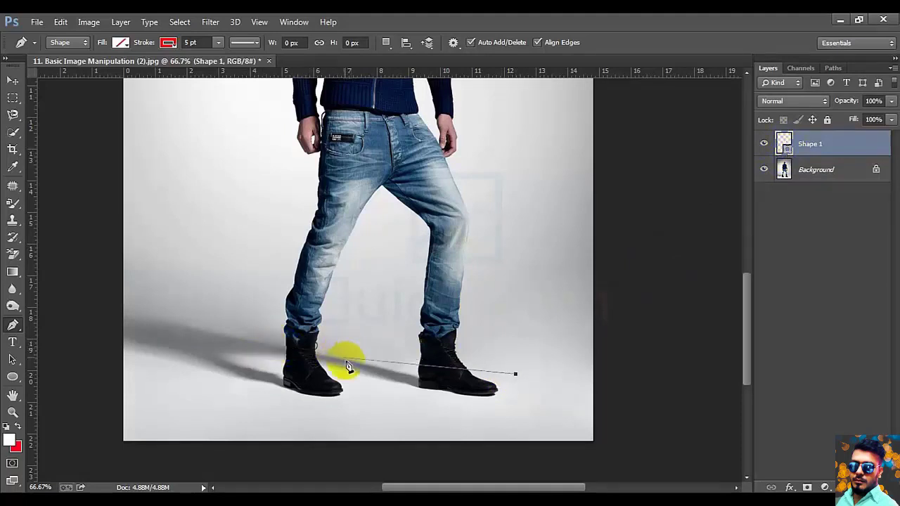
mouse_move(345, 371)
left_mouse_down()
mouse_move(556, 332)
mouse_move(603, 343)
left_mouse_up()
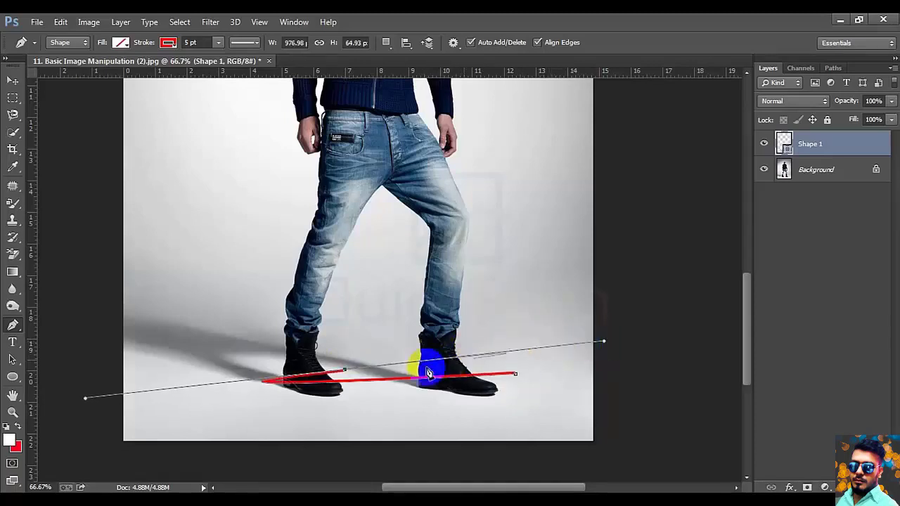
left_click(344, 371, "alt")
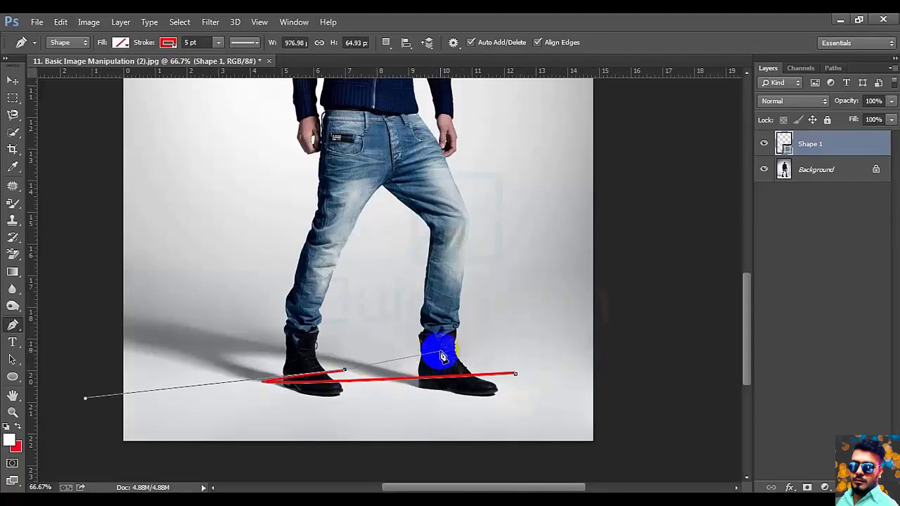
left_click_drag(431, 345, 204, 355)
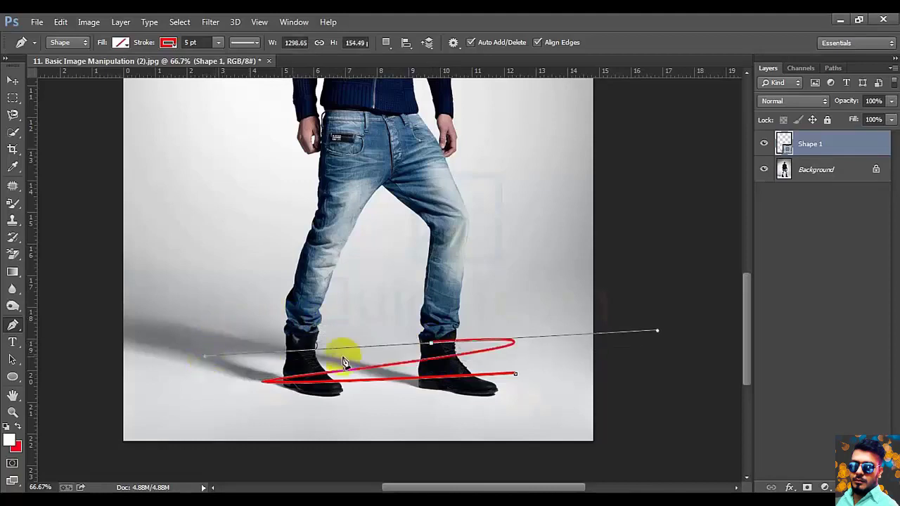
mouse_move(432, 348)
left_mouse_down()
mouse_move(279, 342)
mouse_move(248, 362)
left_mouse_up()
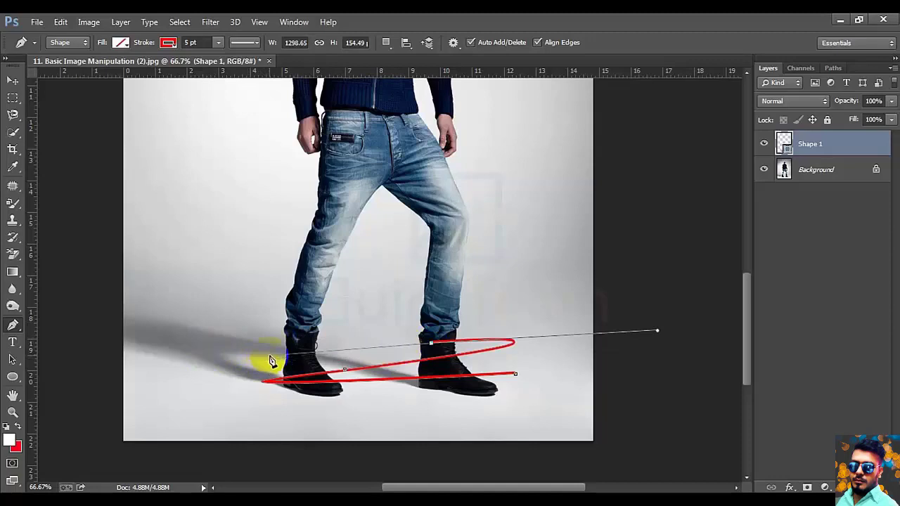
left_click(300, 358)
mouse_move(295, 359)
left_mouse_down()
mouse_move(280, 341)
mouse_move(416, 307)
left_mouse_up()
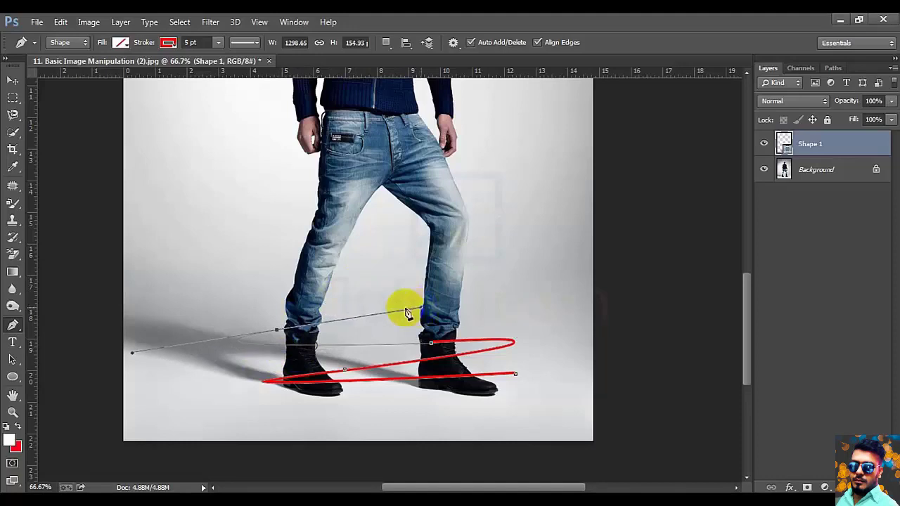
mouse_move(419, 310)
left_mouse_down()
mouse_move(283, 343)
mouse_move(436, 317)
mouse_move(237, 309)
mouse_move(229, 299)
left_mouse_up()
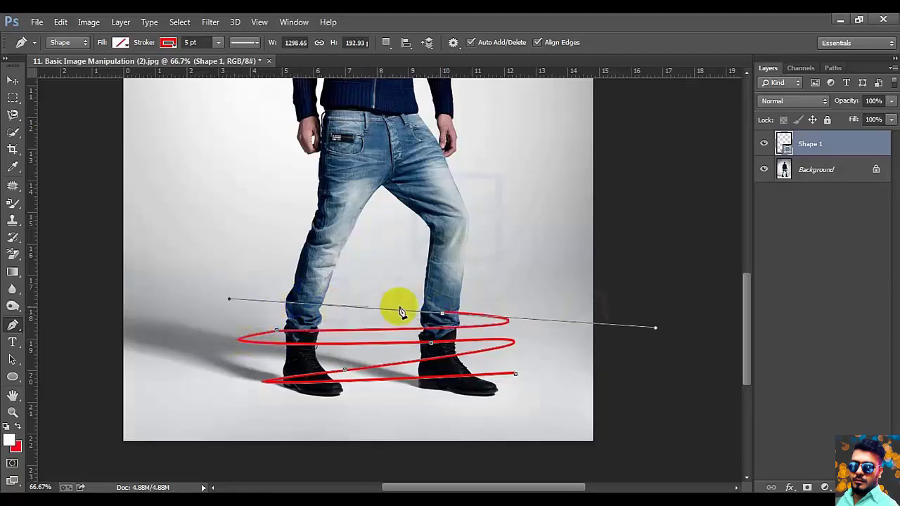
Continue the spiral loops up across the shins to the knees.
left_click(439, 324)
mouse_move(442, 318)
left_mouse_down()
mouse_move(291, 285)
mouse_move(515, 286)
left_mouse_up()
left_click(309, 289)
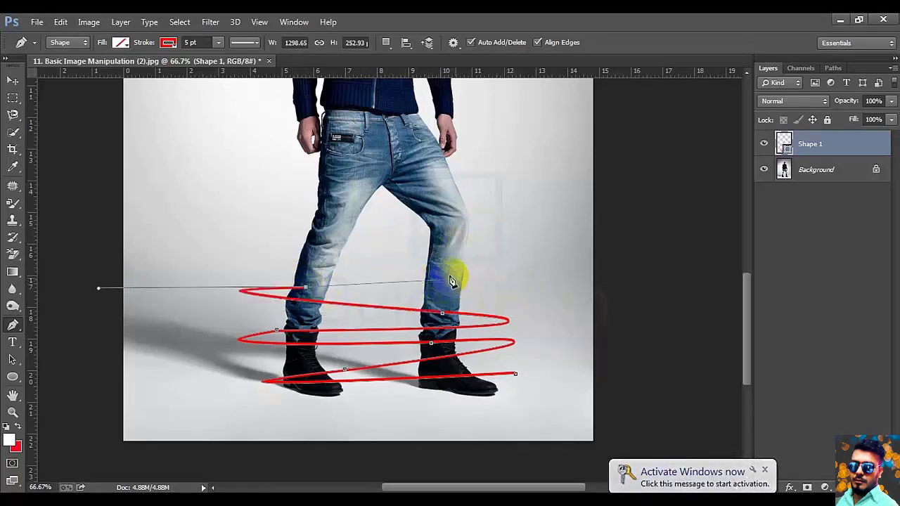
left_click_drag(431, 272, 210, 253)
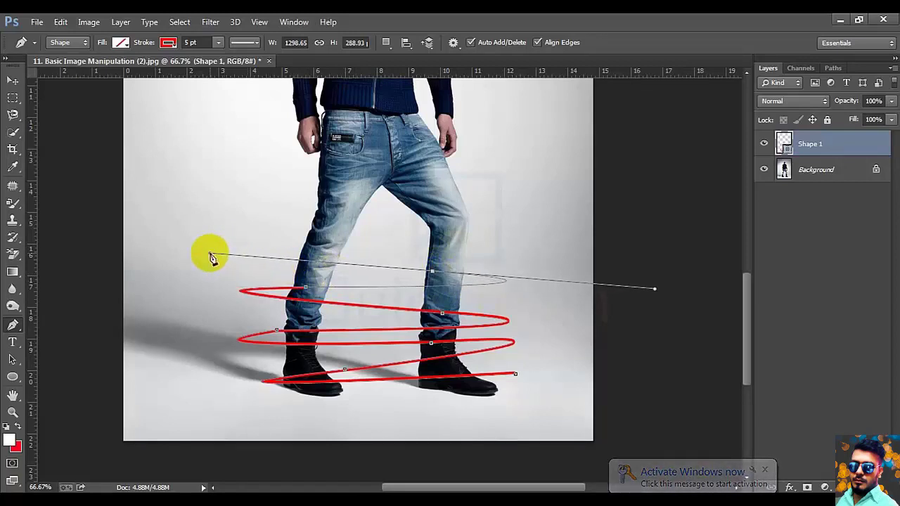
left_click(434, 275)
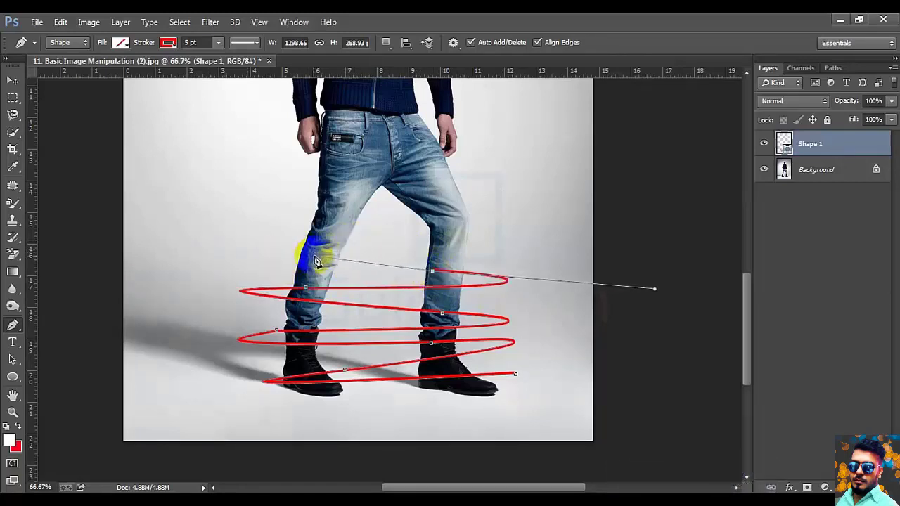
left_click_drag(335, 253, 568, 251)
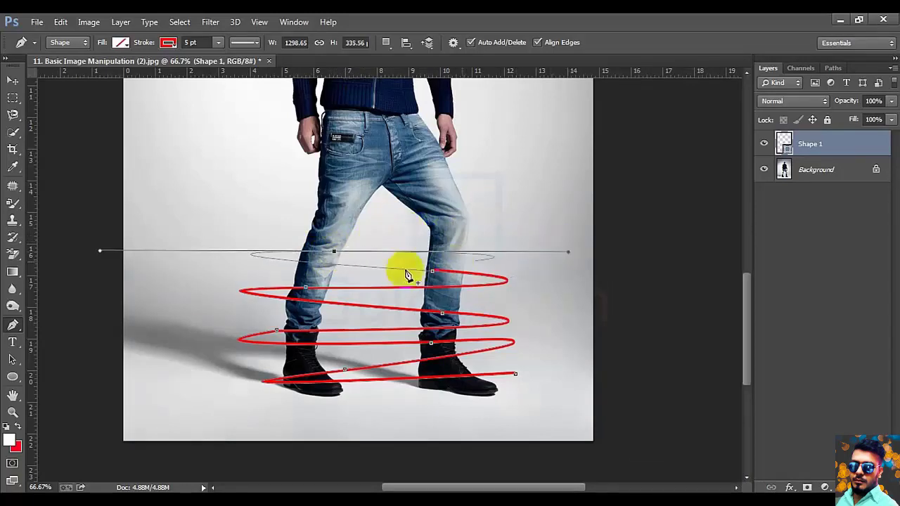
Extend the spiral up over the thigh and right hip to the left waist.
scroll(361, 221, "up", 3)
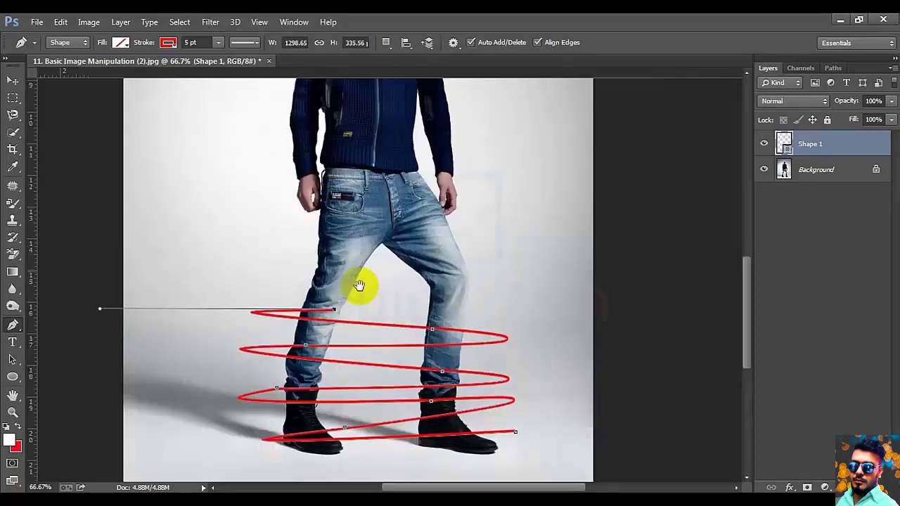
scroll(362, 287, "up", 3)
left_click_drag(435, 339, 249, 310)
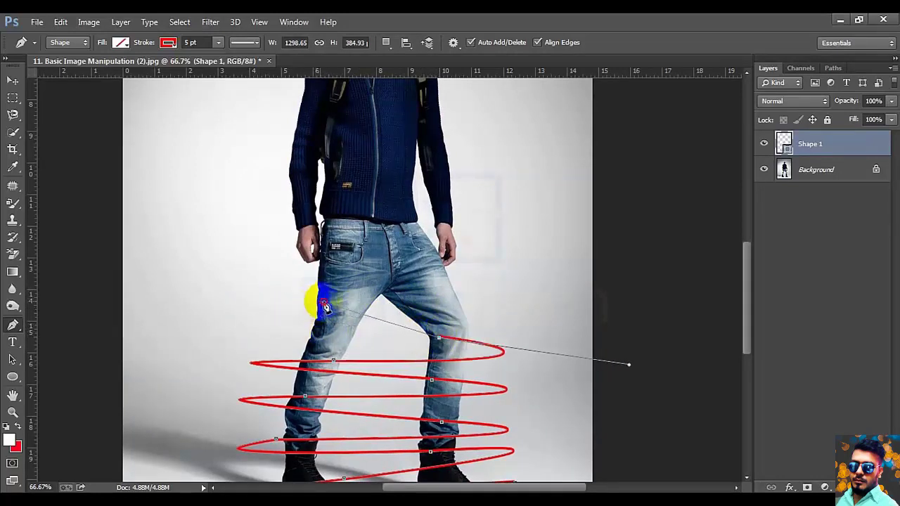
left_click_drag(323, 303, 450, 296)
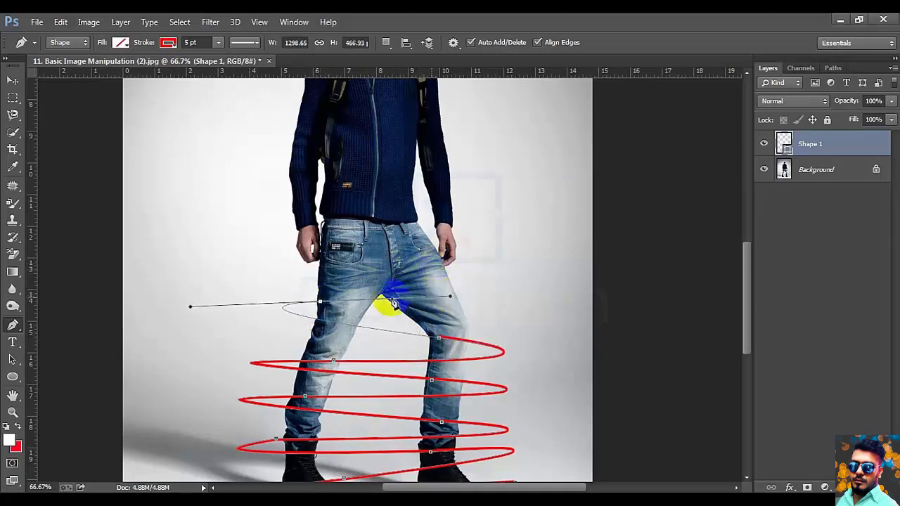
left_click(319, 304, "alt")
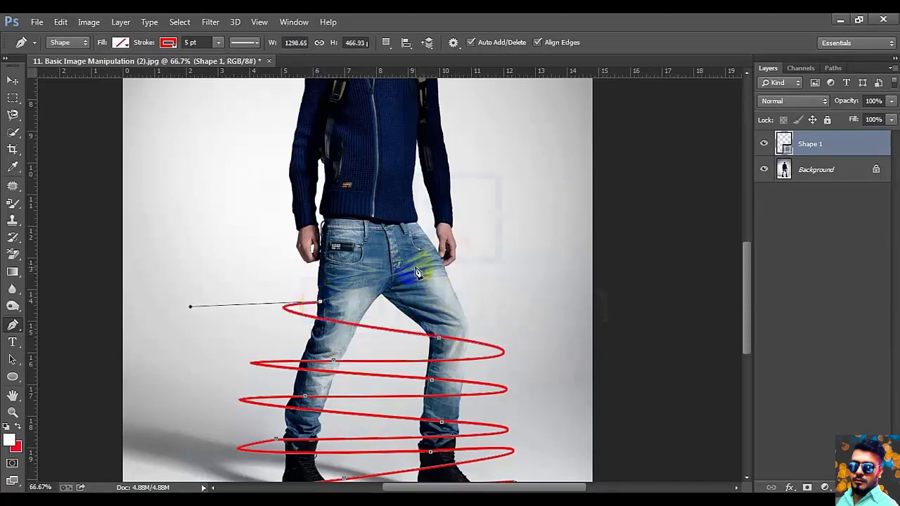
left_click_drag(411, 266, 269, 274)
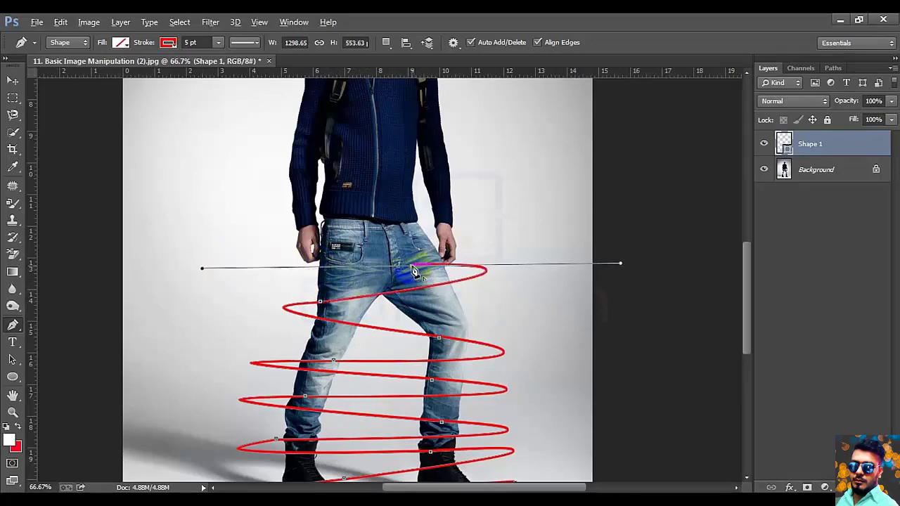
left_click_drag(391, 225, 414, 327)
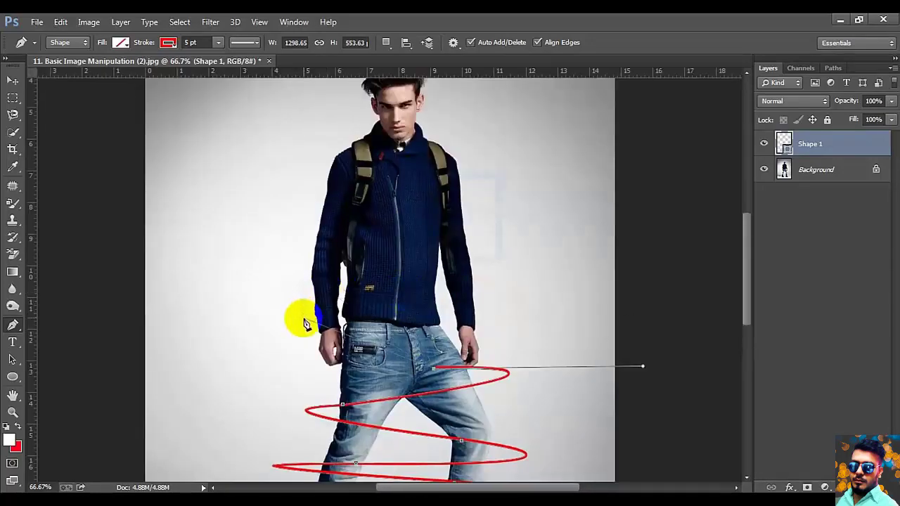
left_click_drag(303, 319, 413, 315)
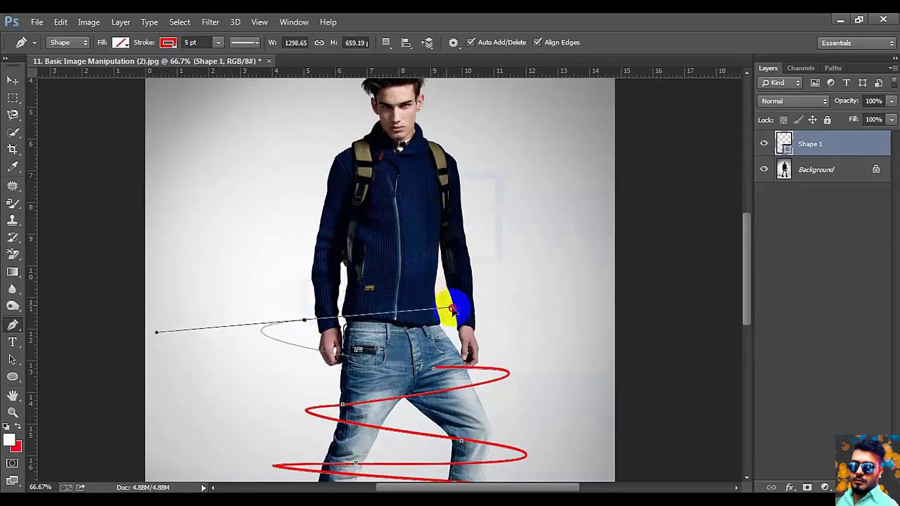
left_click(305, 321)
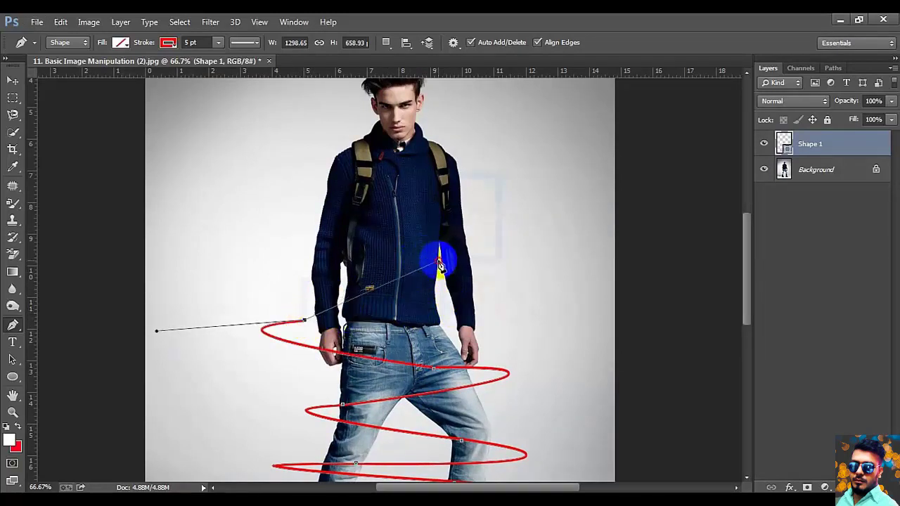
Continue the spiral loops across the sweater, chest and upper chest.
left_click_drag(438, 260, 210, 252)
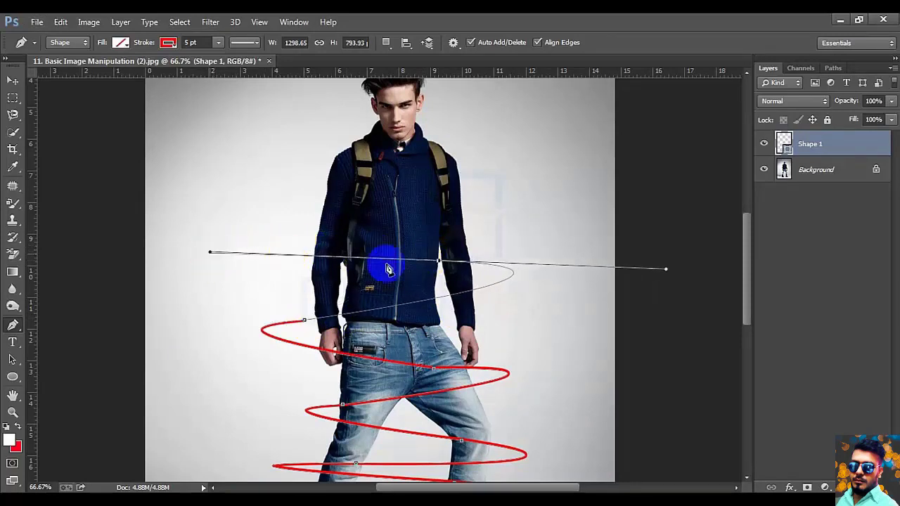
left_click(436, 266)
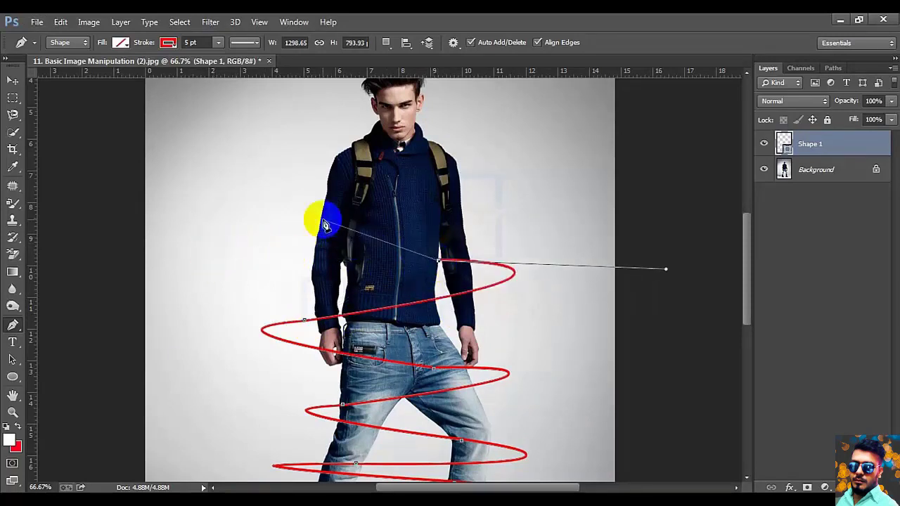
left_click_drag(345, 223, 523, 221)
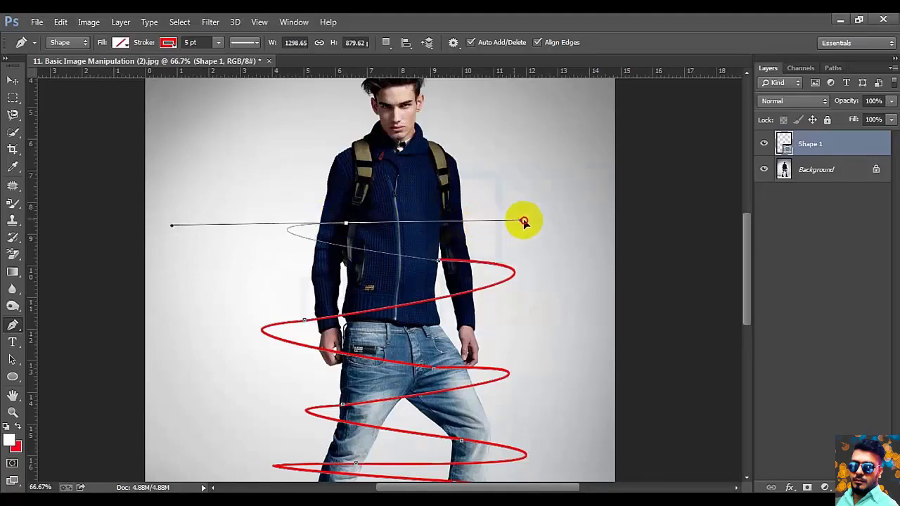
left_click(345, 224, "alt")
mouse_move(377, 187)
left_mouse_down()
mouse_move(385, 285)
mouse_move(248, 274)
left_mouse_up()
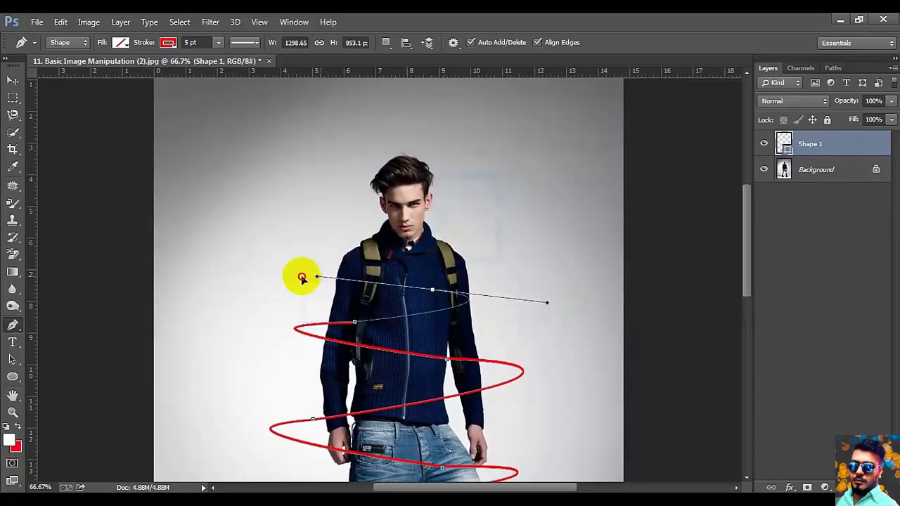
left_click(432, 291, "alt")
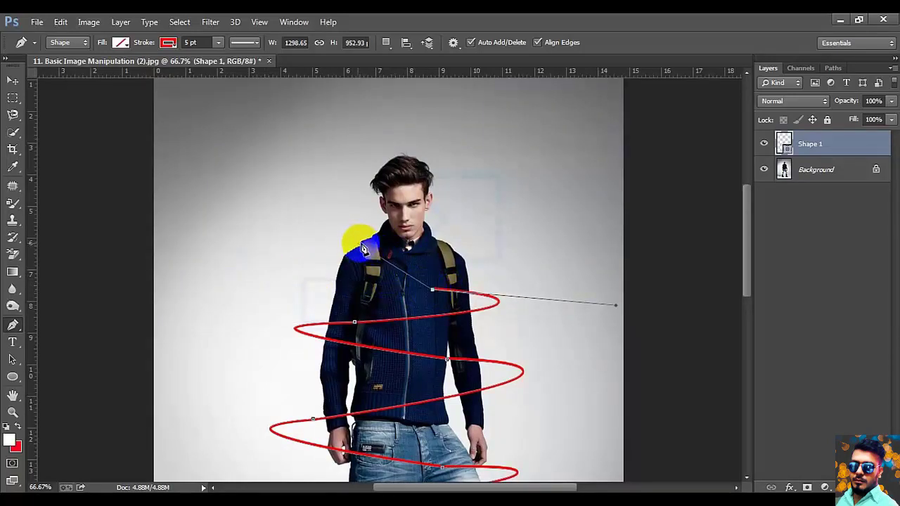
mouse_move(386, 250)
left_mouse_down()
mouse_move(523, 262)
mouse_move(555, 247)
left_mouse_up()
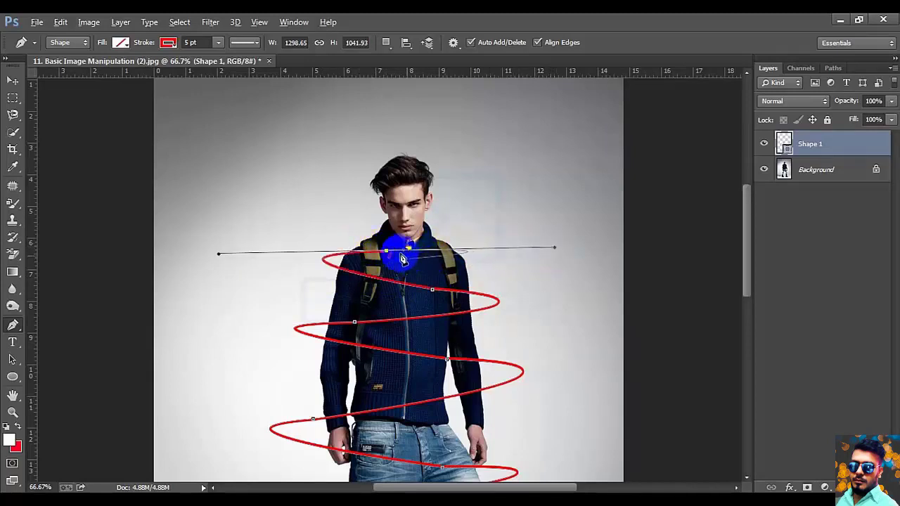
left_click(386, 250, "alt")
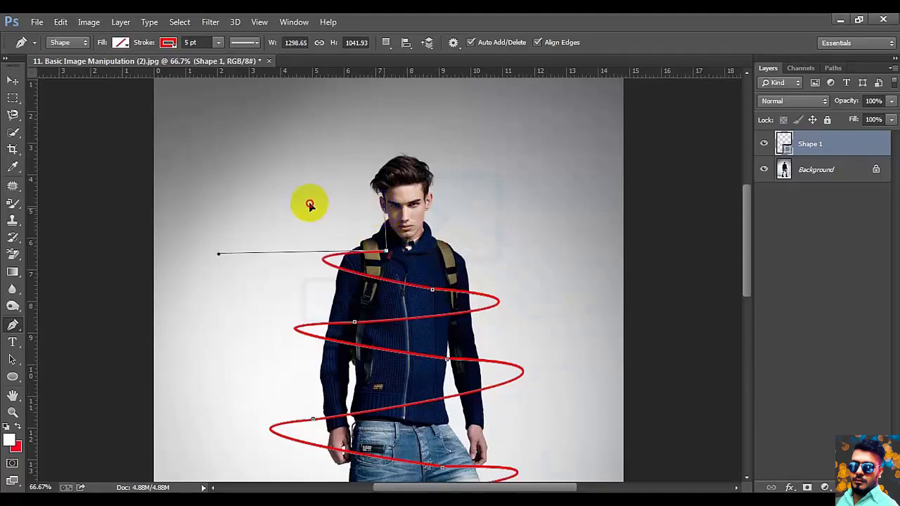
Curve the spiral over the shoulders around the head and stop drawing the path.
mouse_move(385, 209)
left_mouse_down()
mouse_move(158, 182)
mouse_move(434, 193)
mouse_move(432, 173)
mouse_move(594, 129)
left_mouse_up()
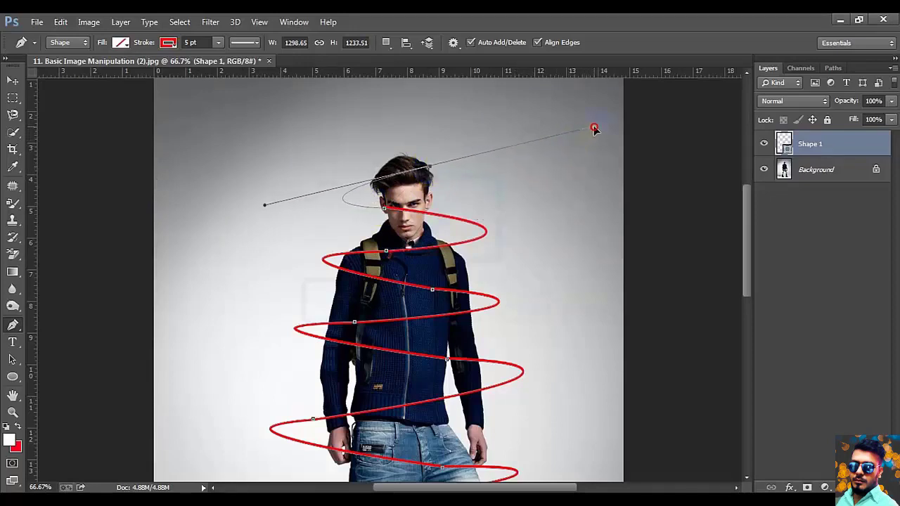
left_click(453, 165)
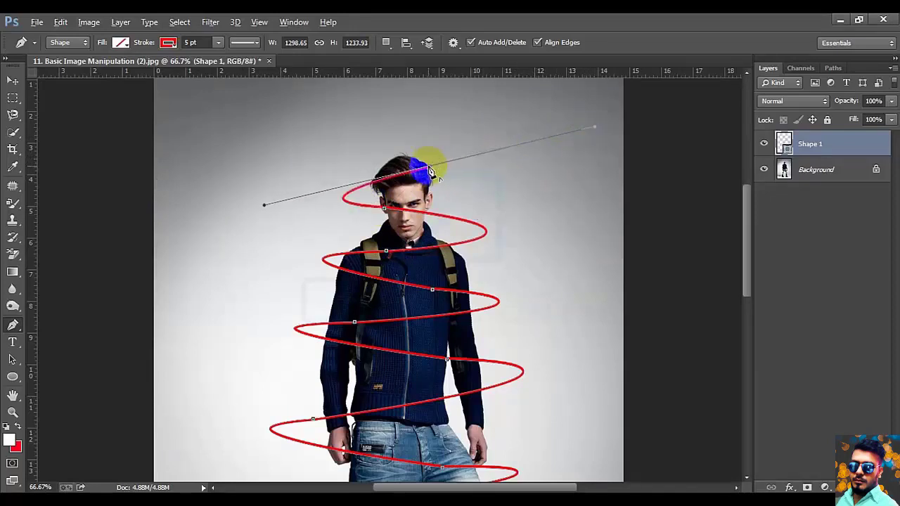
left_click(430, 170, "alt")
left_click(12, 80)
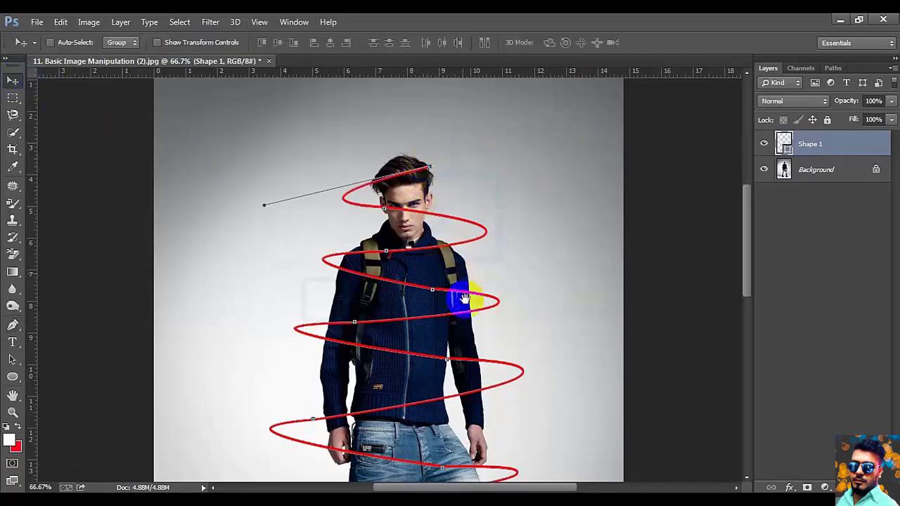
Rasterize the Shape 1 layer into plain pixels.
scroll(468, 197, "down", 5)
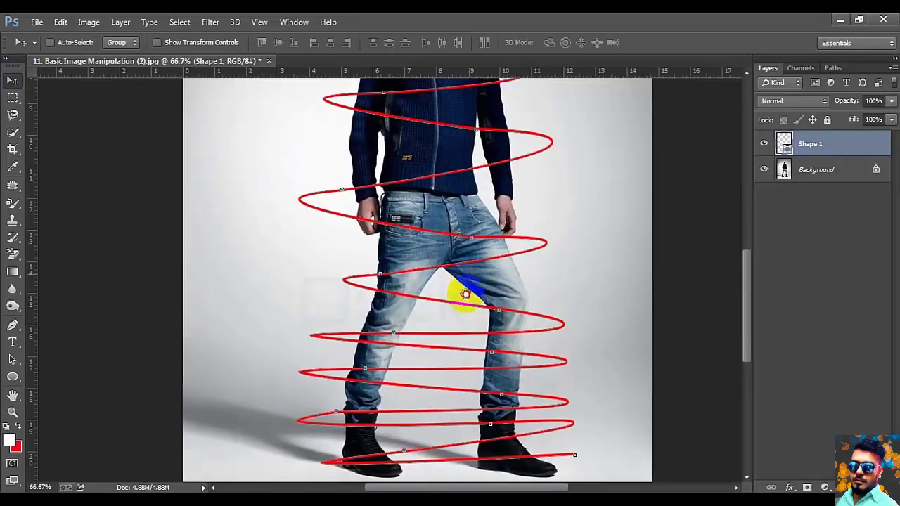
scroll(465, 294, "up", 5)
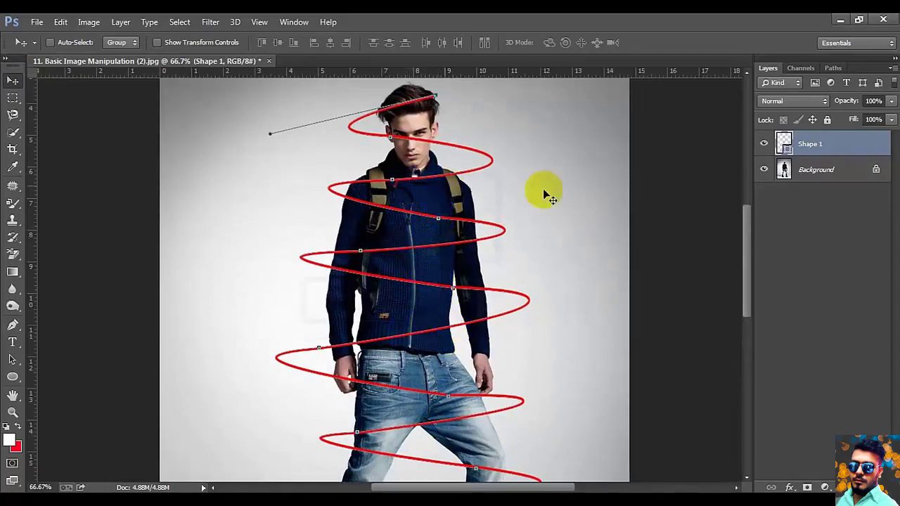
right_click(817, 145)
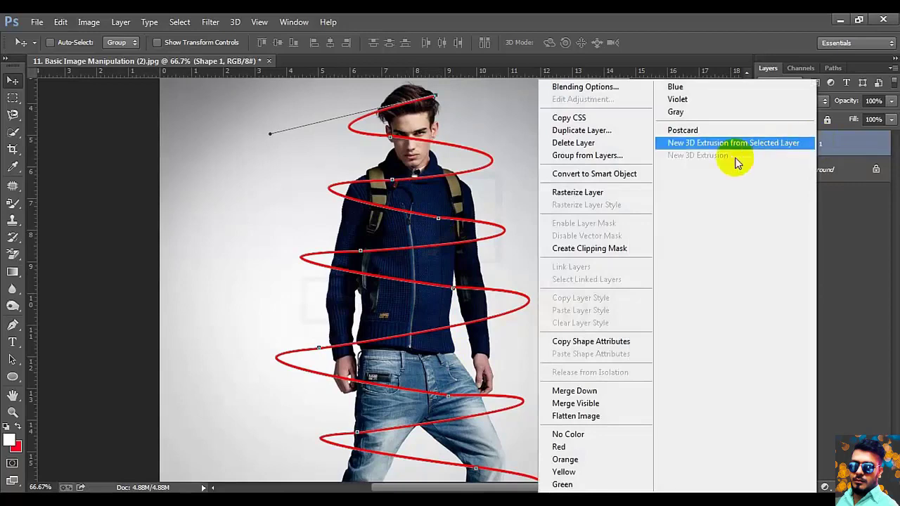
left_click(599, 198)
Load the spiral's red pixels as a selection from the Shape 1 thumbnail.
scroll(471, 256, "down", 5)
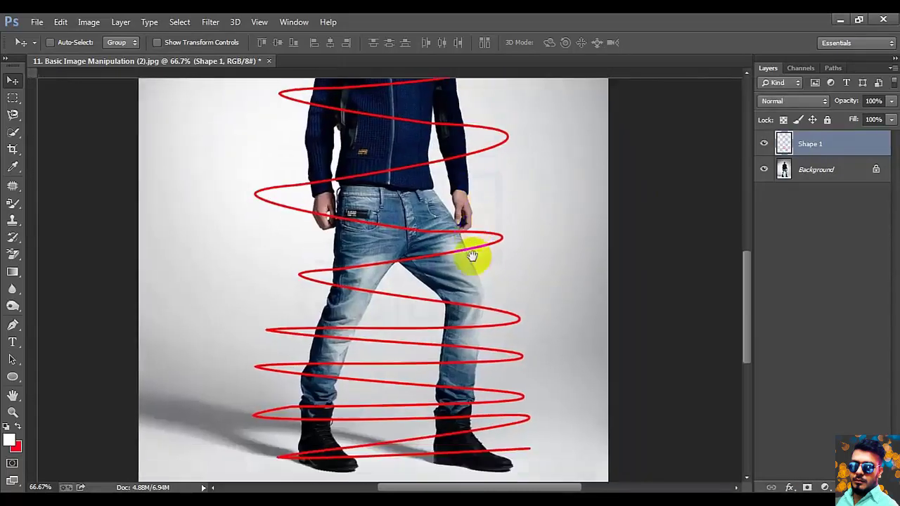
key("ctrl+r")
scroll(469, 252, "down", 2)
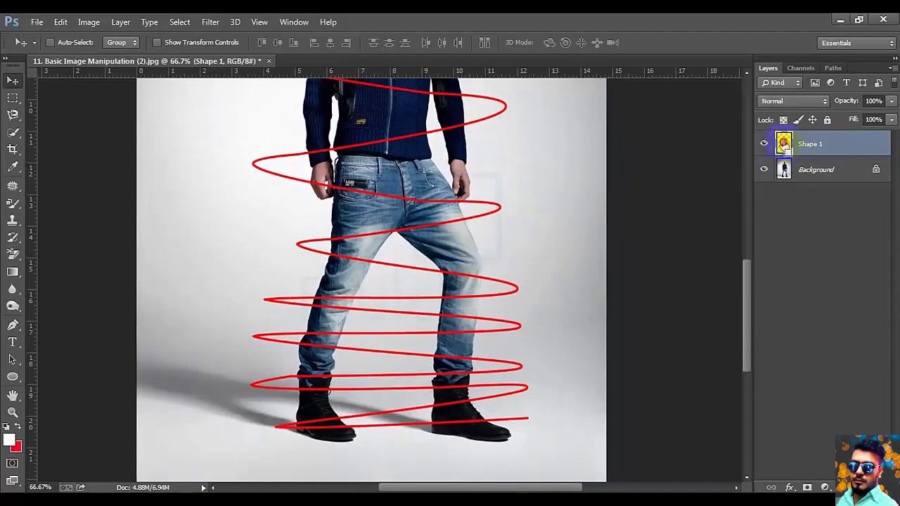
left_click(782, 144, "ctrl")
left_click(484, 335)
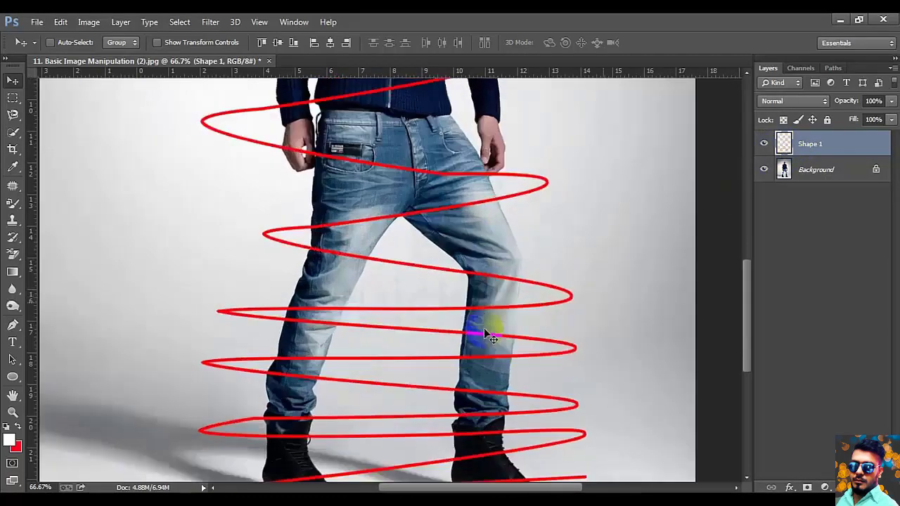
scroll(484, 335, "up", 3)
scroll(482, 335, "up", 3)
scroll(450, 293, "up", 3)
Switch to a 40 px Brush tool and pick orange ff9c00 as the foreground colour.
mouse_move(485, 324)
left_mouse_down()
mouse_move(439, 184)
mouse_move(417, 253)
mouse_move(359, 273)
mouse_move(305, 265)
left_mouse_up()
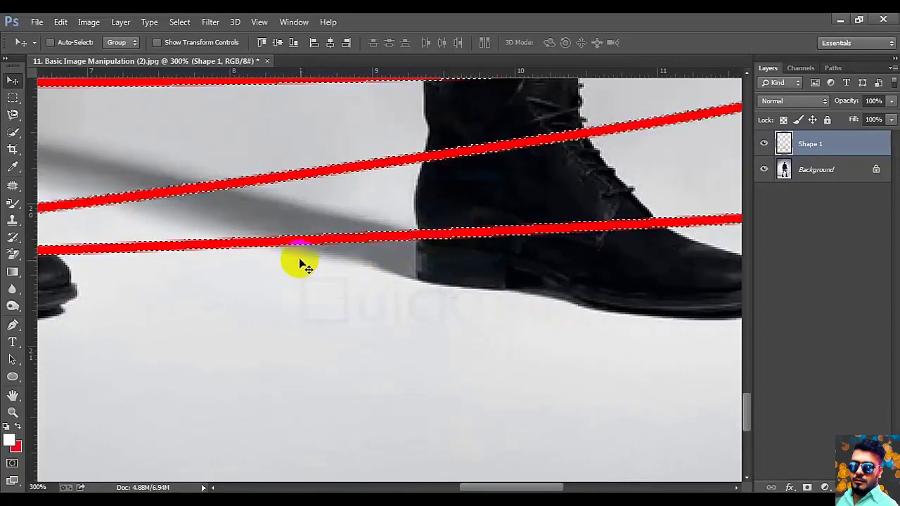
key("b")
right_click(14, 204)
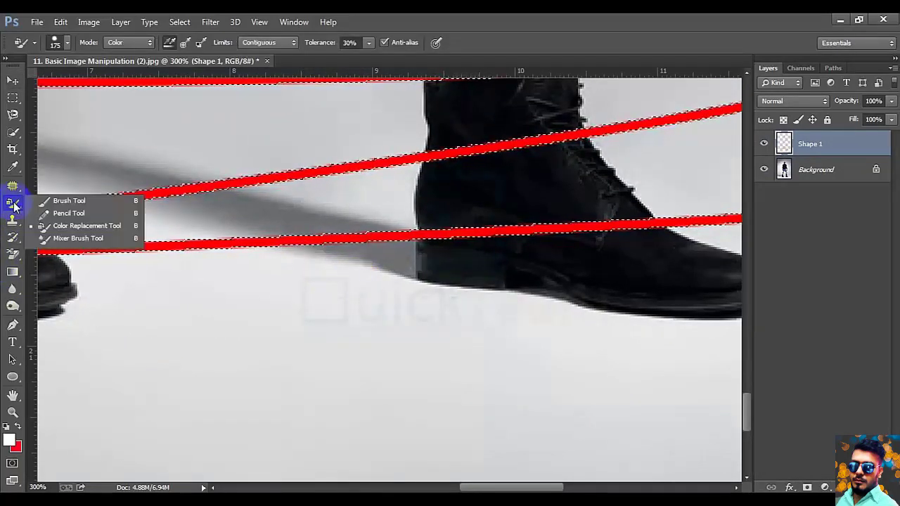
left_click(61, 202)
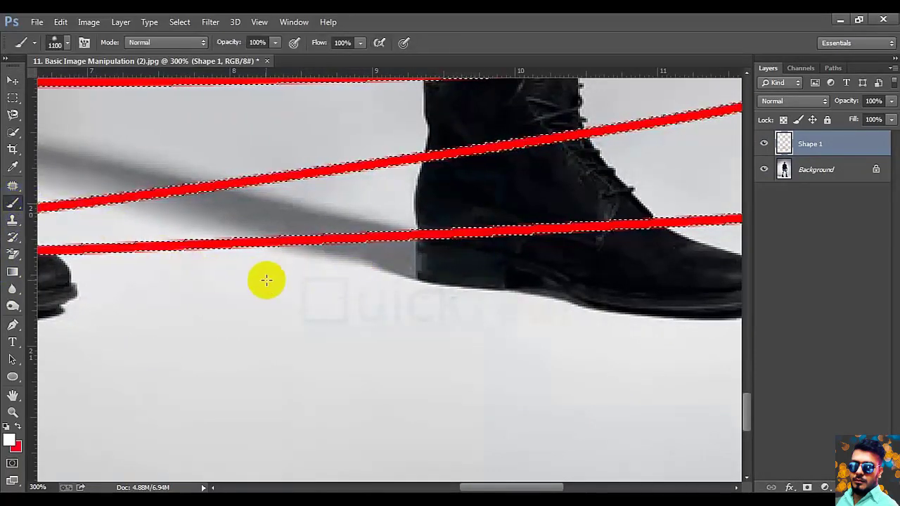
key("bracketleft")
key("bracketleft")
key("bracketleft")
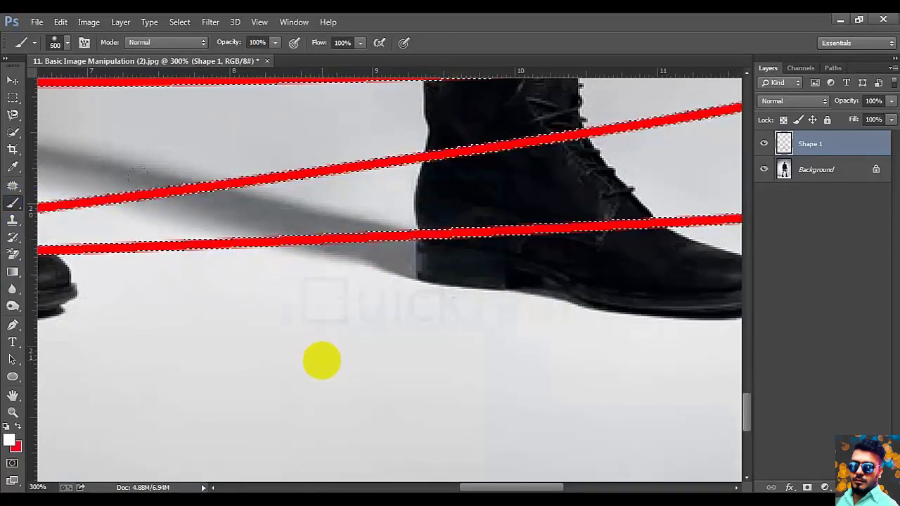
key("bracketleft")
key("bracketleft")
key("bracketleft")
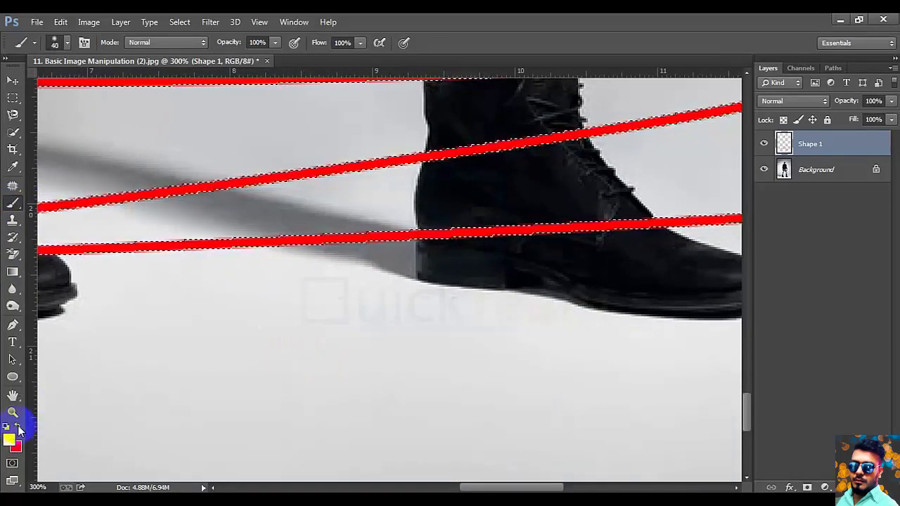
left_click(19, 426)
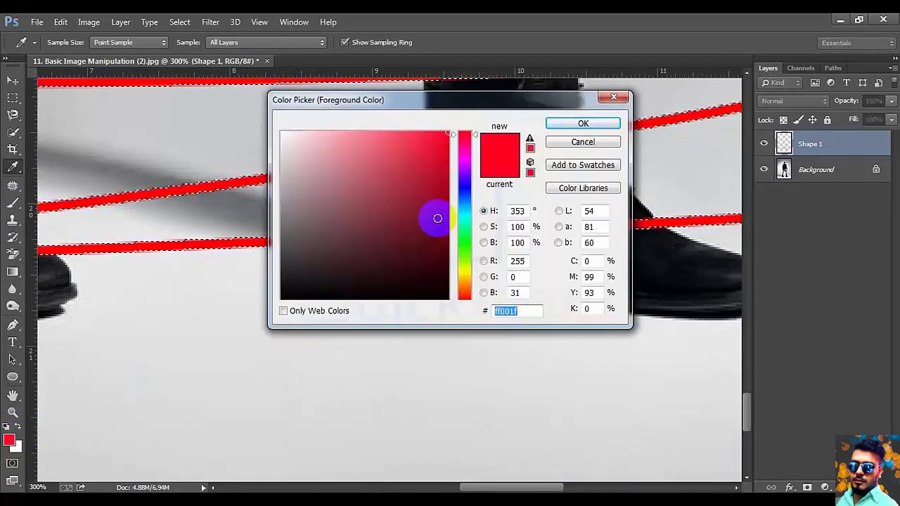
left_click_drag(467, 280, 471, 284)
Confirm orange and paint the lowest spiral stroke by the boots orange.
left_click(579, 125)
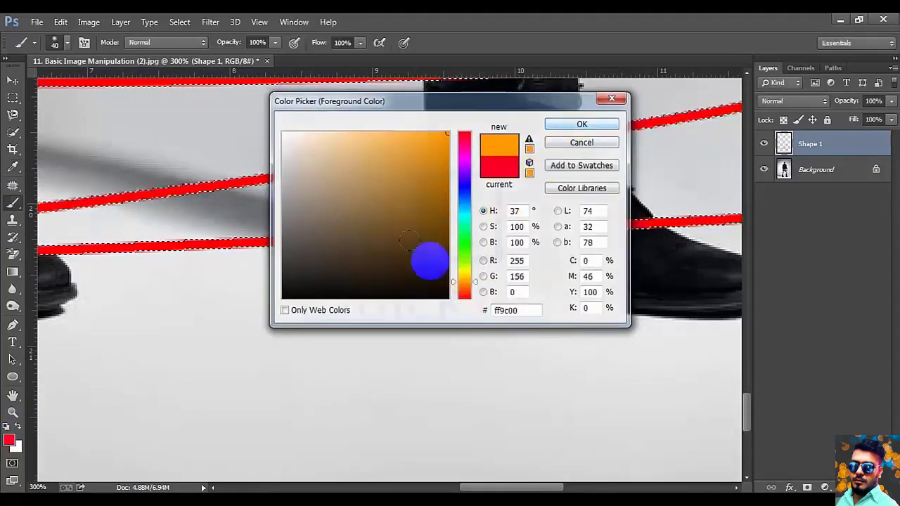
key("b")
left_click_drag(488, 248, 361, 245)
left_click_drag(593, 213, 281, 220)
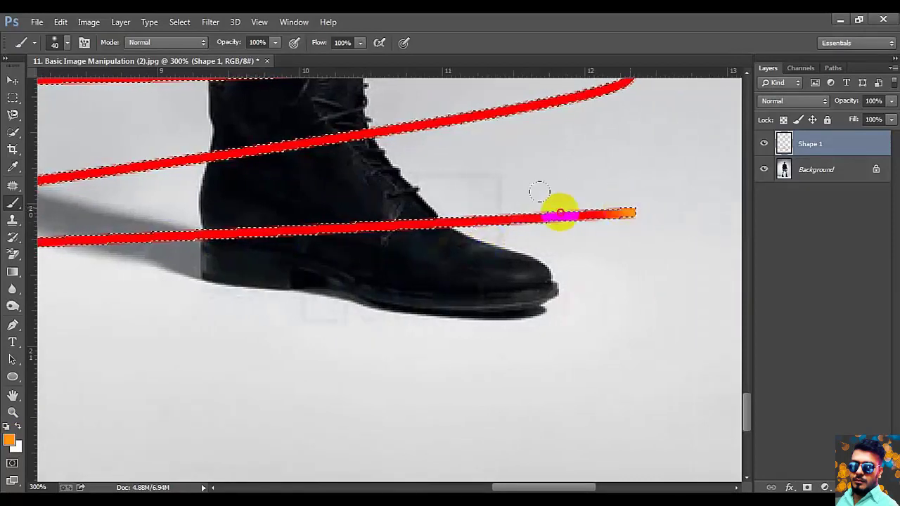
left_click_drag(74, 243, 283, 242)
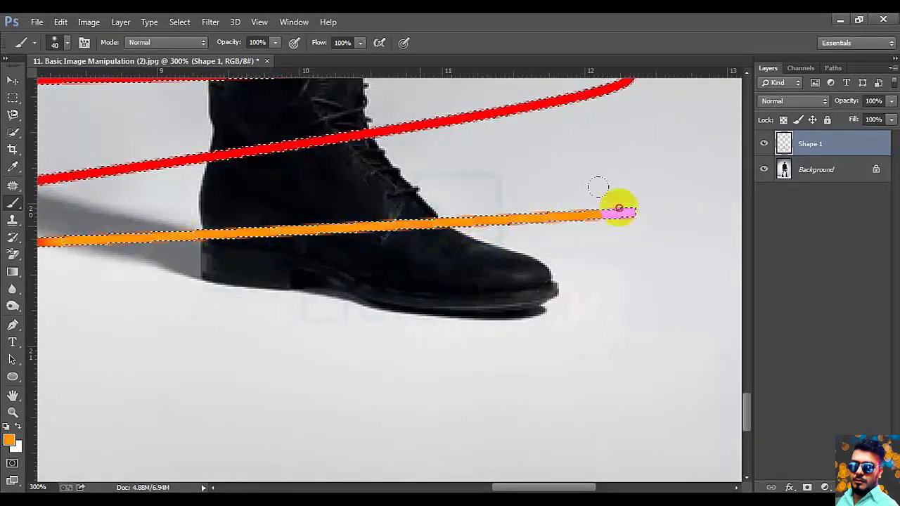
left_click_drag(618, 208, 376, 223)
mouse_move(321, 230)
left_mouse_down()
mouse_move(247, 256)
mouse_move(490, 288)
left_mouse_up()
key("ctrl+r")
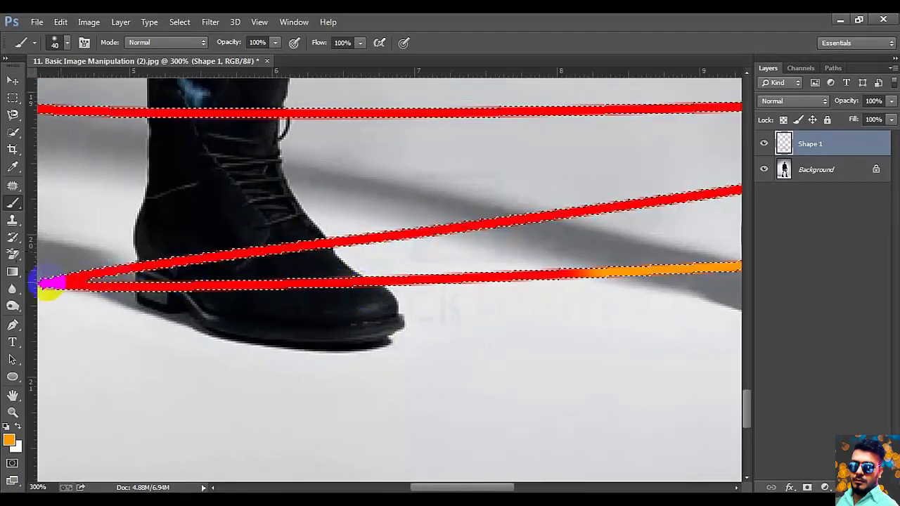
left_click_drag(44, 284, 394, 232)
Paint the upper horizontal and top diagonal spiral strokes near the boots orange.
left_click_drag(471, 196, 421, 291)
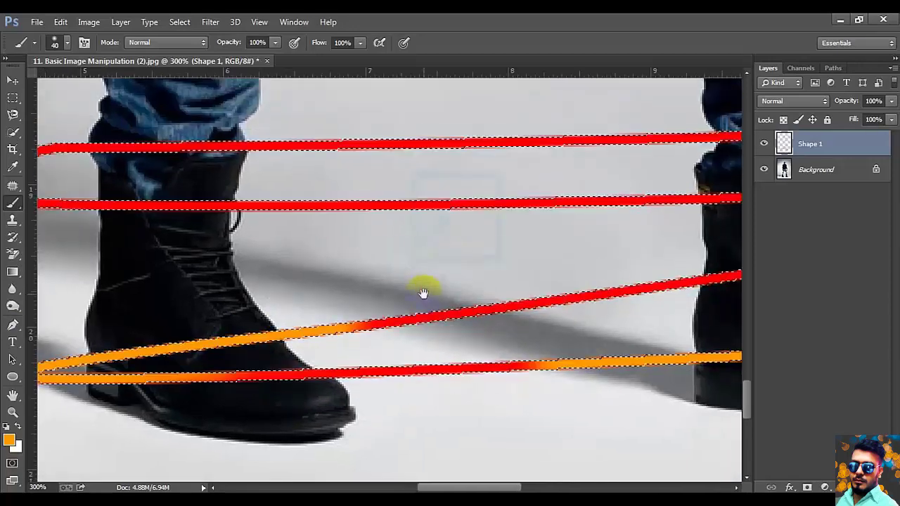
left_click_drag(390, 201, 13, 204)
left_click_drag(235, 271, 406, 281)
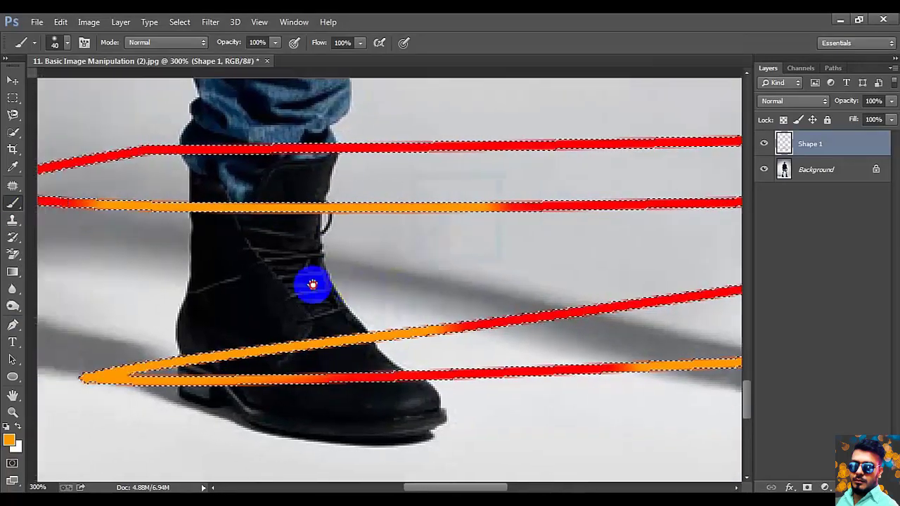
mouse_move(62, 193)
left_mouse_down()
mouse_move(287, 151)
mouse_move(351, 151)
left_mouse_up()
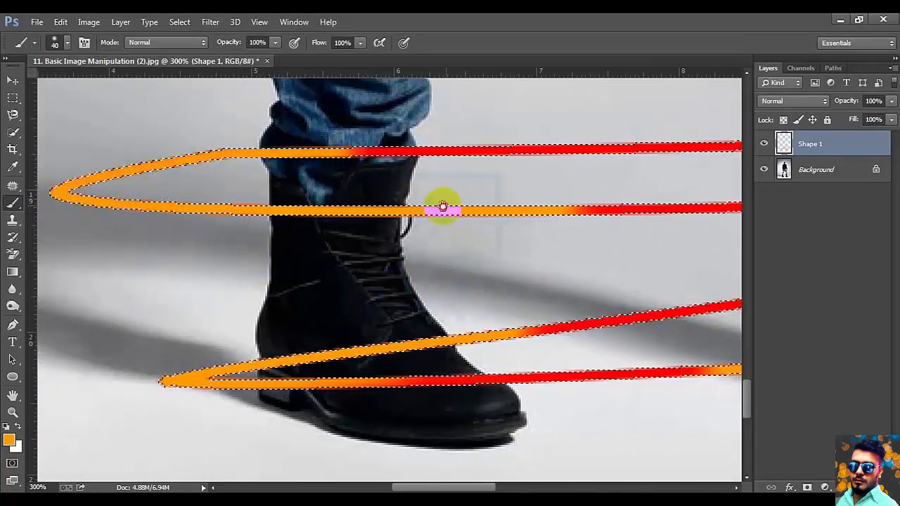
left_click_drag(438, 205, 187, 256)
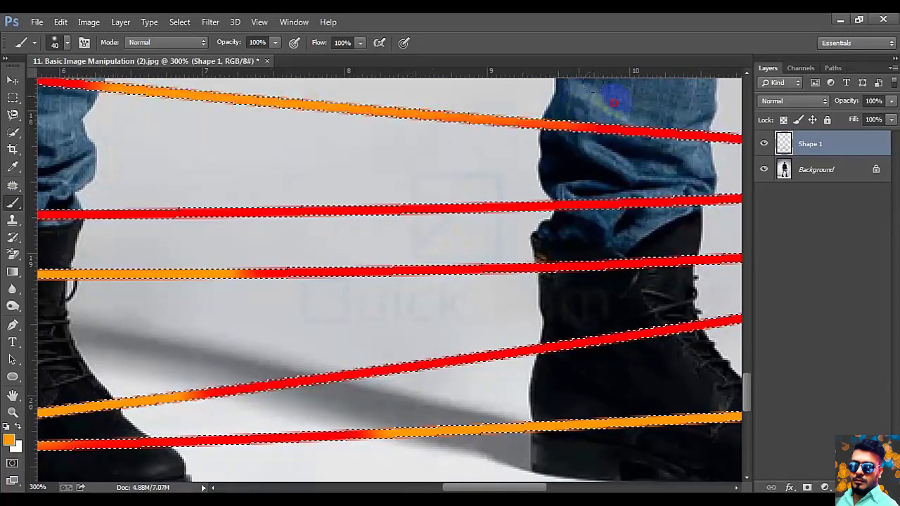
left_click_drag(171, 93, 650, 132)
left_click_drag(298, 109, 394, 106)
left_click_drag(674, 127, 733, 125)
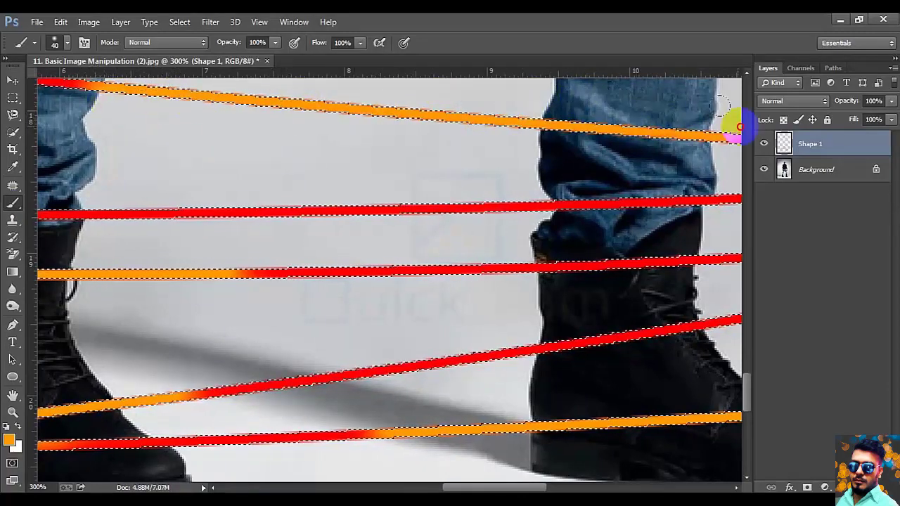
Repaint the spiral strokes across the jeans and thigh orange.
mouse_move(392, 196)
left_mouse_down()
mouse_move(412, 263)
mouse_move(450, 305)
left_mouse_up()
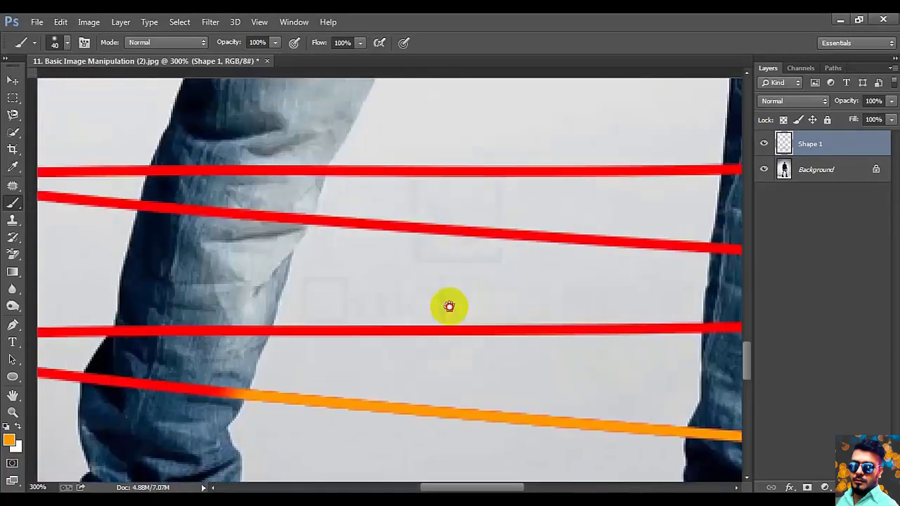
left_click_drag(42, 189, 601, 185)
left_click_drag(339, 239, 42, 210)
left_click_drag(286, 272, 375, 268)
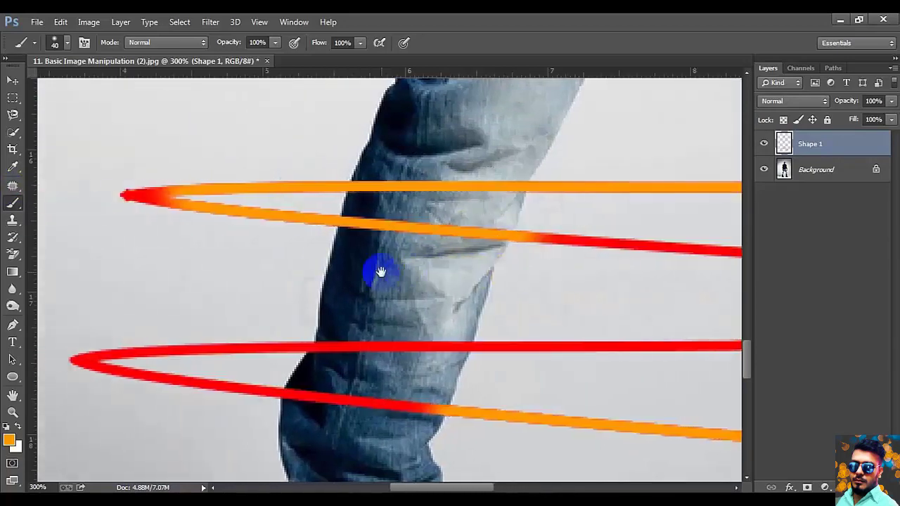
mouse_move(359, 319)
left_mouse_down()
mouse_move(464, 267)
mouse_move(548, 401)
mouse_move(638, 365)
mouse_move(555, 349)
left_mouse_up()
left_click_drag(271, 301, 17, 246)
mouse_move(352, 281)
left_mouse_down()
mouse_move(317, 367)
mouse_move(523, 317)
left_mouse_up()
left_click_drag(633, 283, 35, 223)
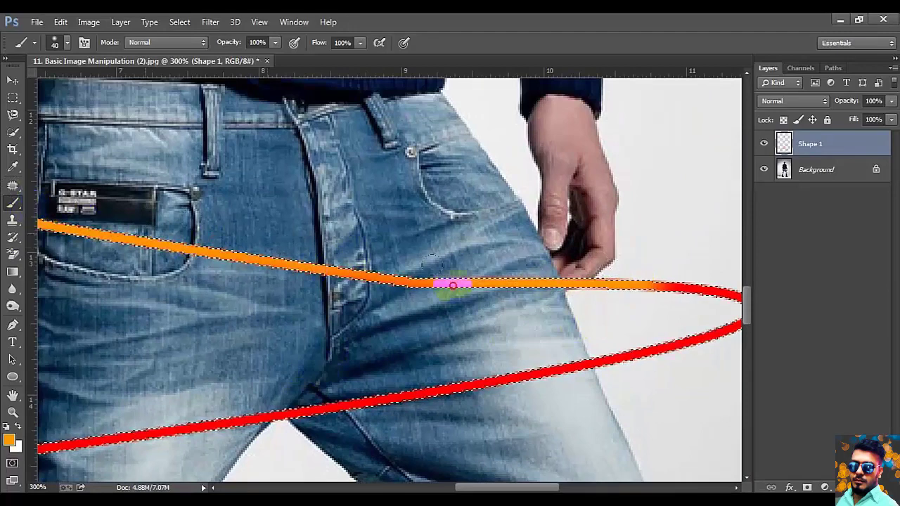
Change the foreground colour to blue and zoom out to 66.7% over the lower legs.
left_click(9, 439)
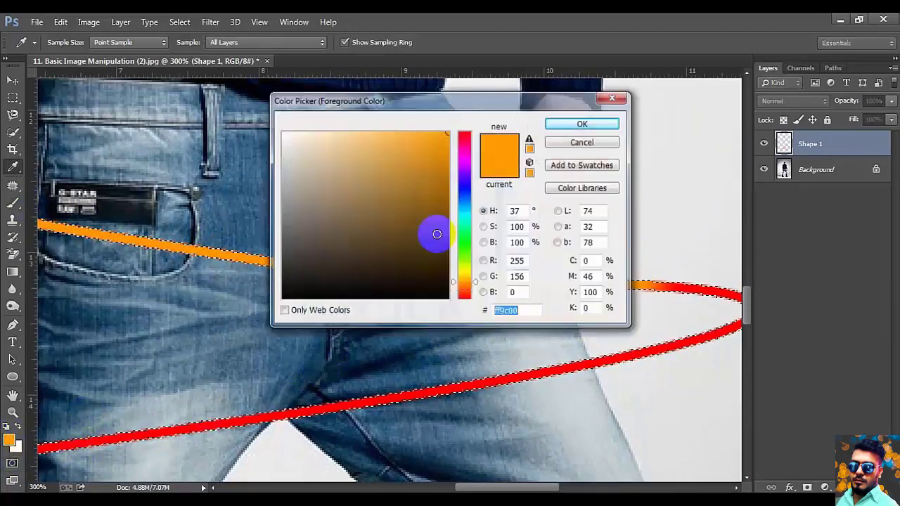
left_click_drag(466, 202, 462, 167)
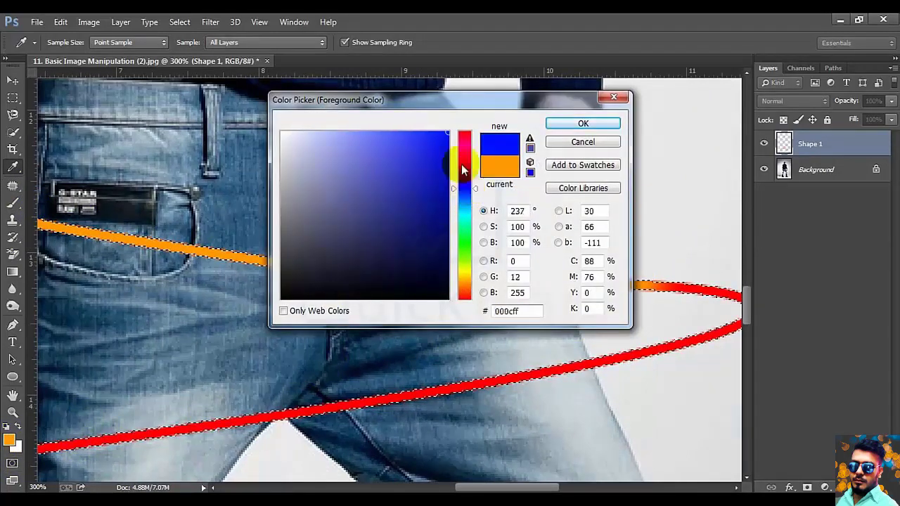
left_click(583, 123)
scroll(551, 168, "down", 2)
scroll(492, 190, "down", 2)
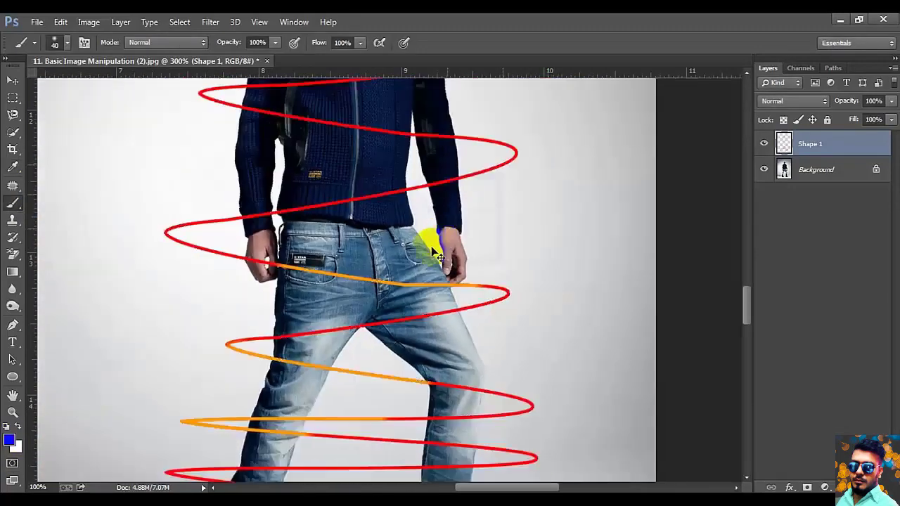
scroll(422, 251, "down", 1)
key("ctrl+z")
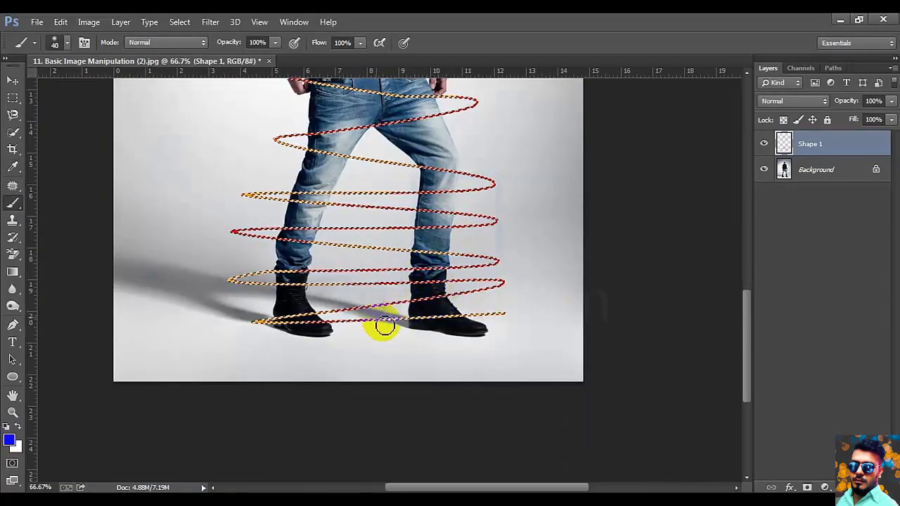
key("ctrl+r")
Paint the spiral lines at the shoe, between the boots, across the shins and knee blue.
left_click_drag(375, 322, 276, 320)
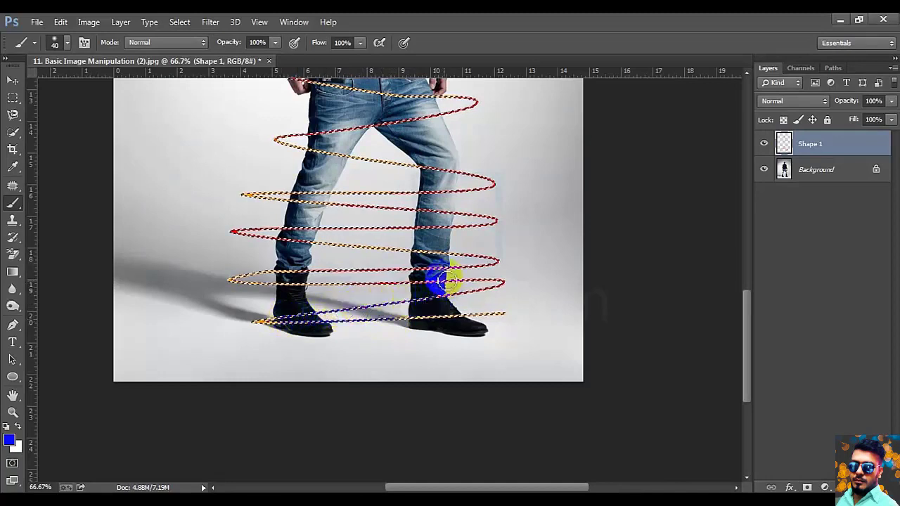
left_click_drag(442, 282, 330, 282)
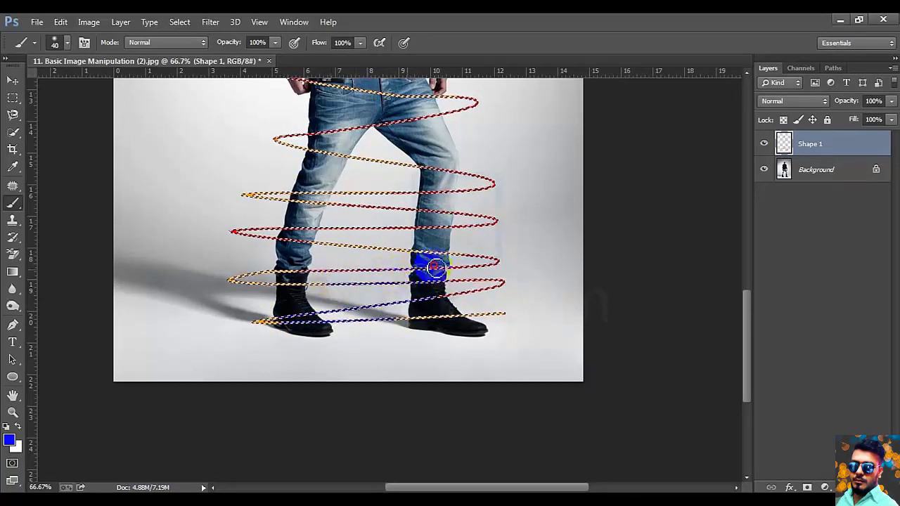
left_click_drag(436, 267, 371, 266)
left_click_drag(307, 264, 281, 267)
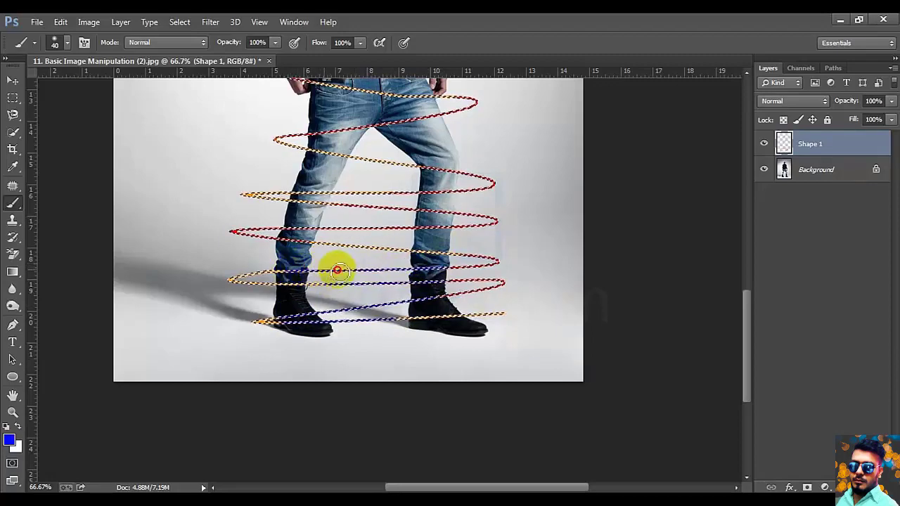
mouse_move(470, 229)
left_mouse_down()
mouse_move(366, 237)
mouse_move(345, 232)
mouse_move(345, 221)
left_mouse_up()
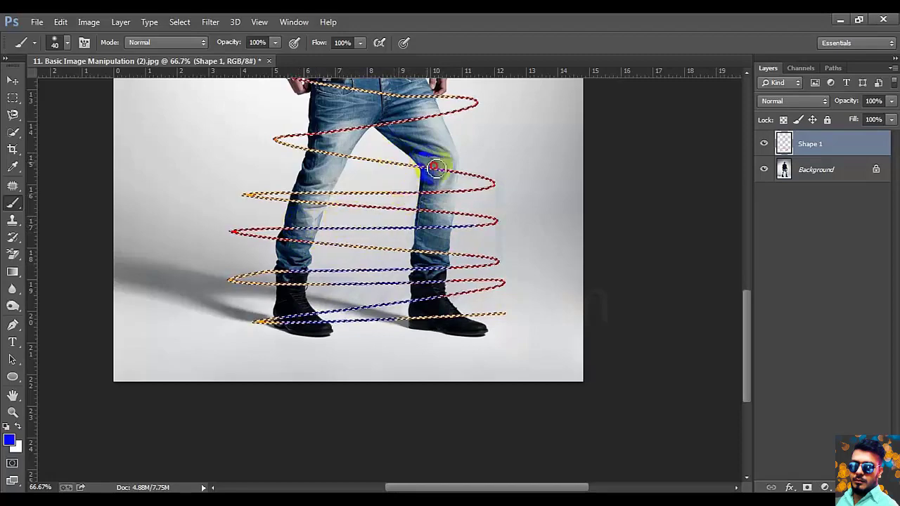
mouse_move(428, 164)
left_mouse_down()
mouse_move(472, 202)
mouse_move(466, 191)
left_mouse_up()
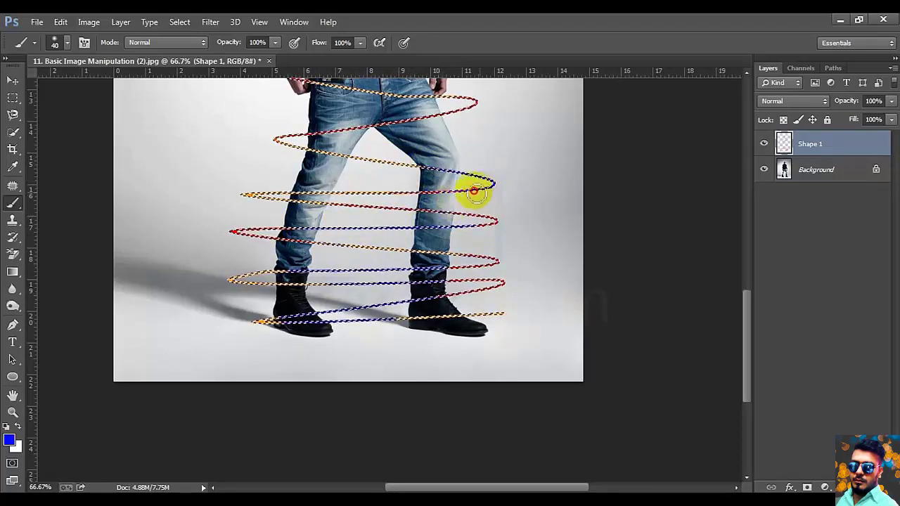
Set the foreground colour to cyan #00d8ff for painting.
left_click(9, 439)
left_click_drag(466, 227, 458, 181)
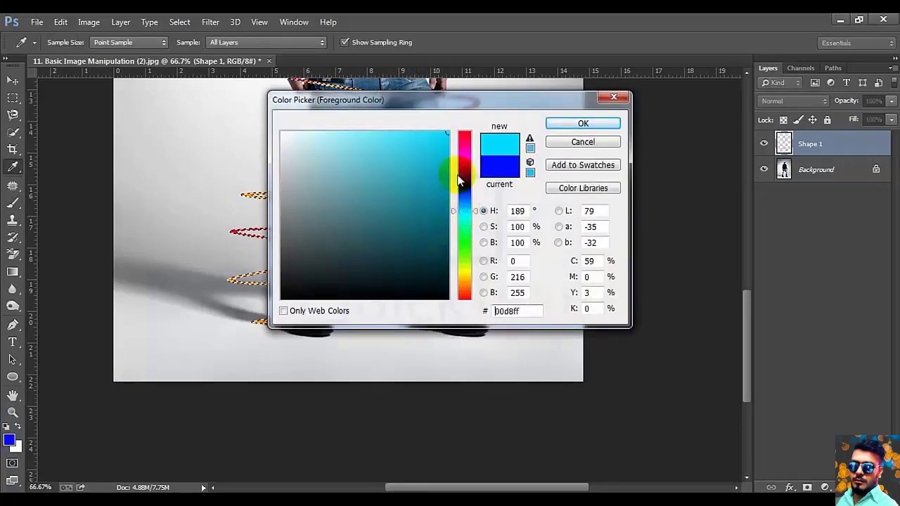
left_click(583, 123)
key("b")
scroll(455, 261, "up", 5)
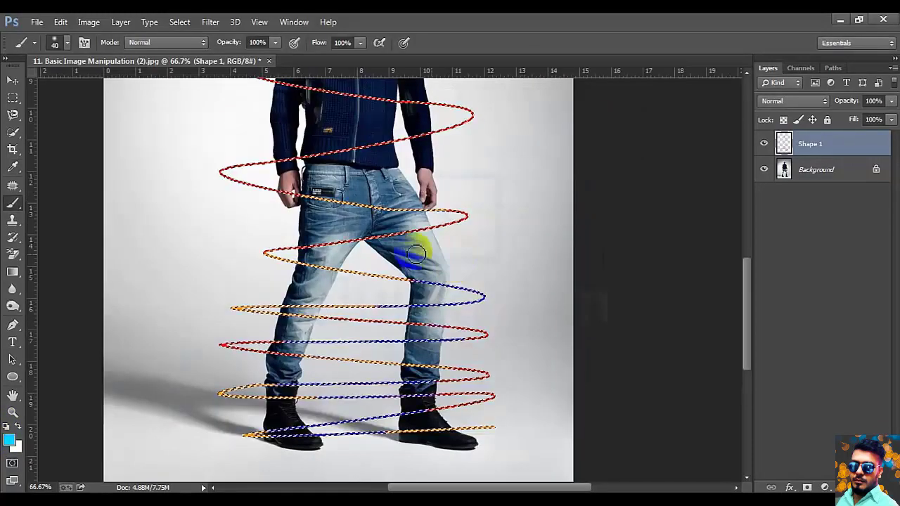
scroll(372, 241, "up", 3)
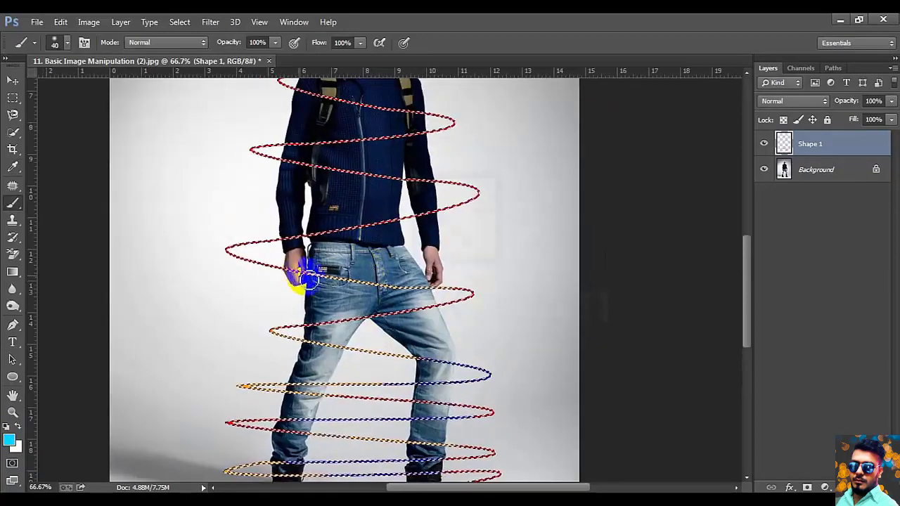
Paint the hip loop cyan, then, with a larger brush, the loop across the jacket.
mouse_move(305, 272)
left_mouse_down()
mouse_move(221, 251)
mouse_move(280, 268)
left_mouse_up()
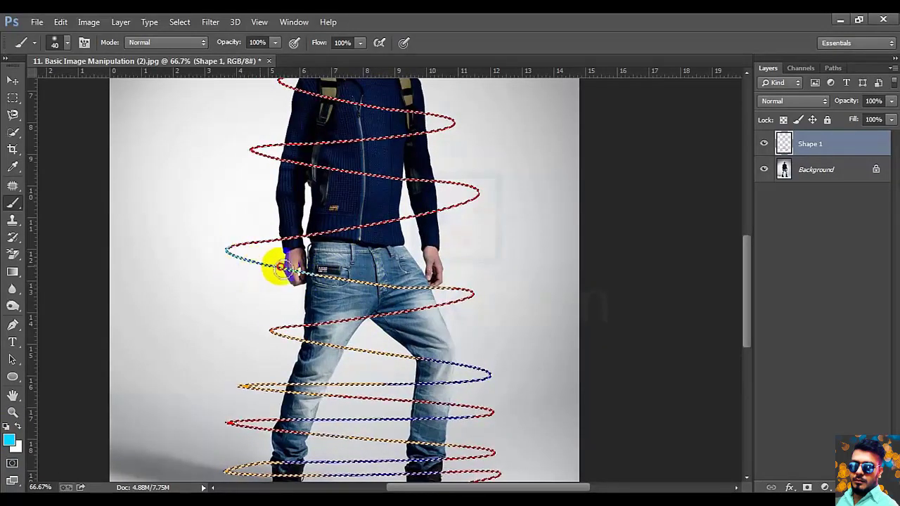
mouse_move(337, 229)
left_mouse_down()
mouse_move(227, 241)
mouse_move(279, 244)
left_mouse_up()
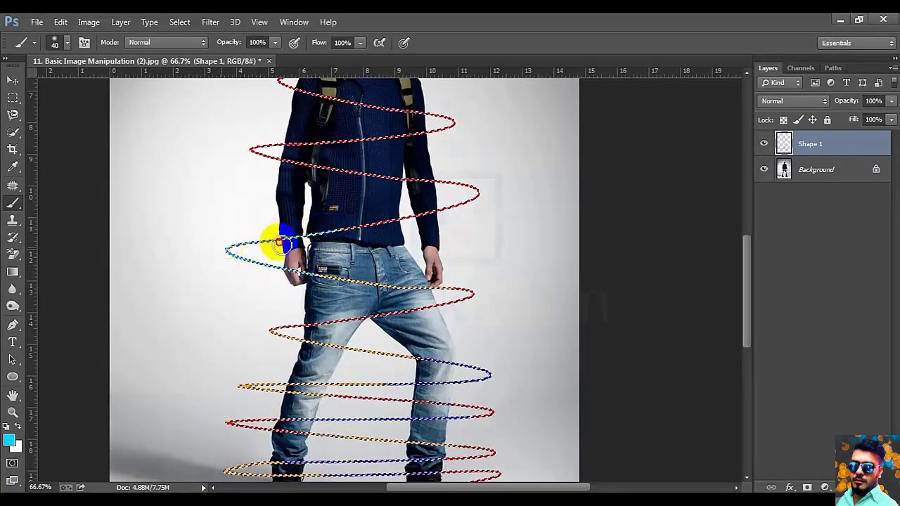
key("bracketright")
key("bracketright")
key("bracketright")
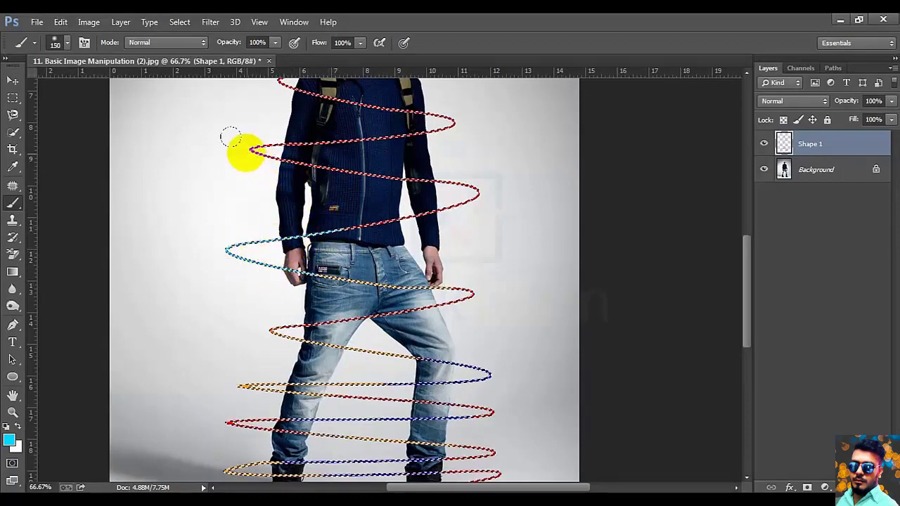
left_click_drag(250, 149, 414, 138)
key("bracketright")
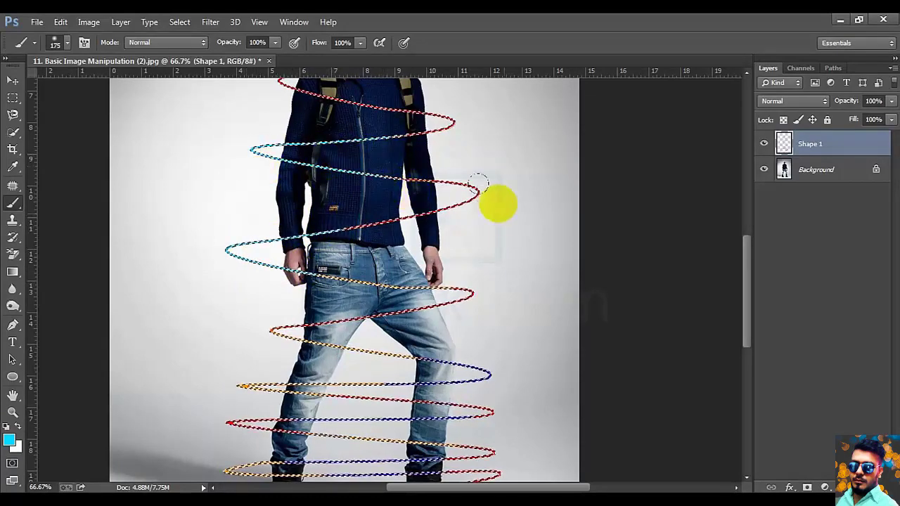
scroll(430, 201, "up", 3)
Paint the spiral loop beside the face cyan, then switch the brush colour to magenta.
left_click_drag(418, 137, 323, 138)
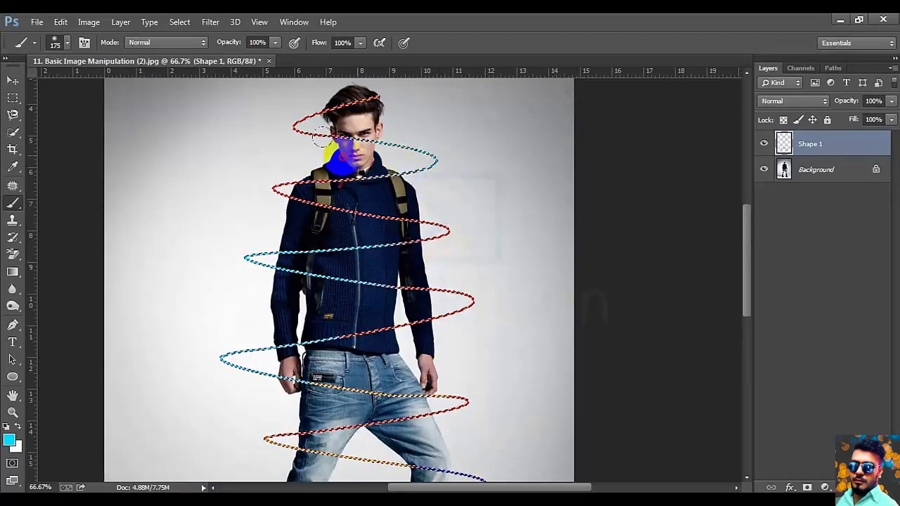
left_click(10, 443)
left_click(466, 169)
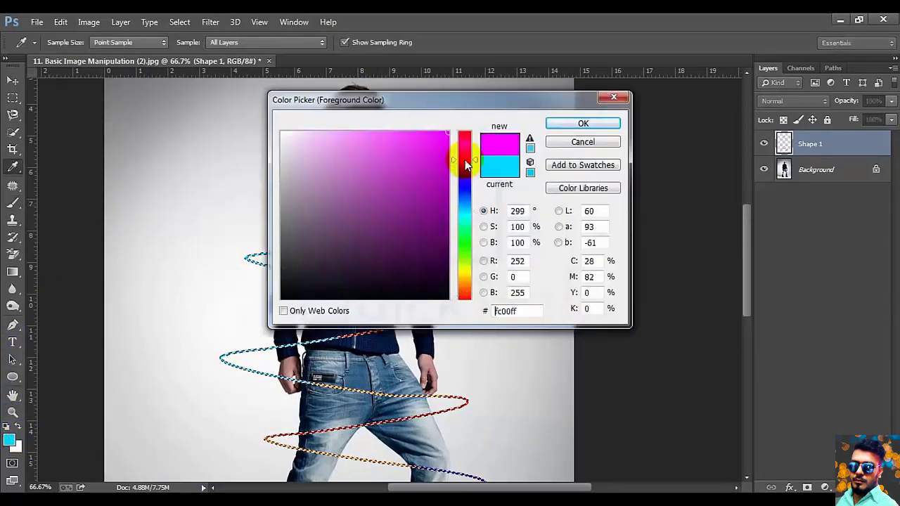
key("Return")
Paint the shoulder, upper, arm and knee loops magenta, then deselect.
mouse_move(297, 180)
left_mouse_down()
mouse_move(327, 193)
mouse_move(297, 191)
left_mouse_up()
left_click_drag(286, 125, 322, 127)
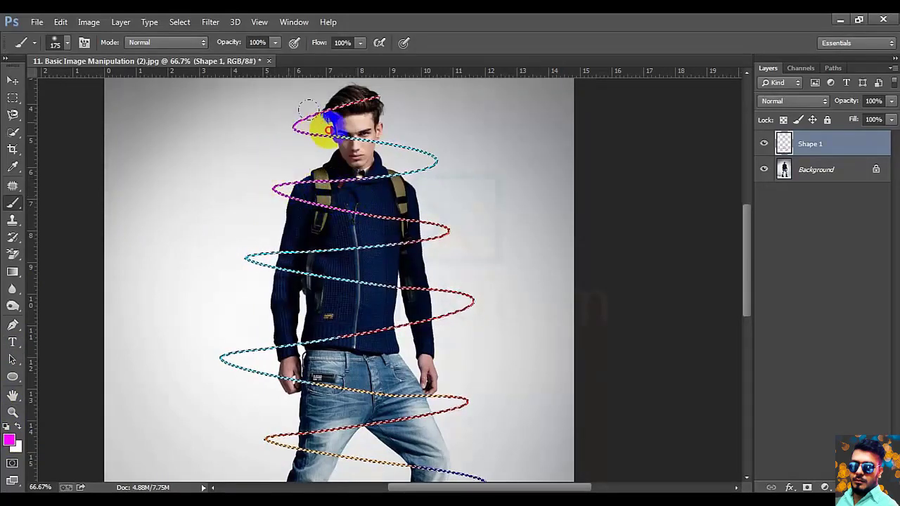
left_click_drag(471, 281, 456, 287)
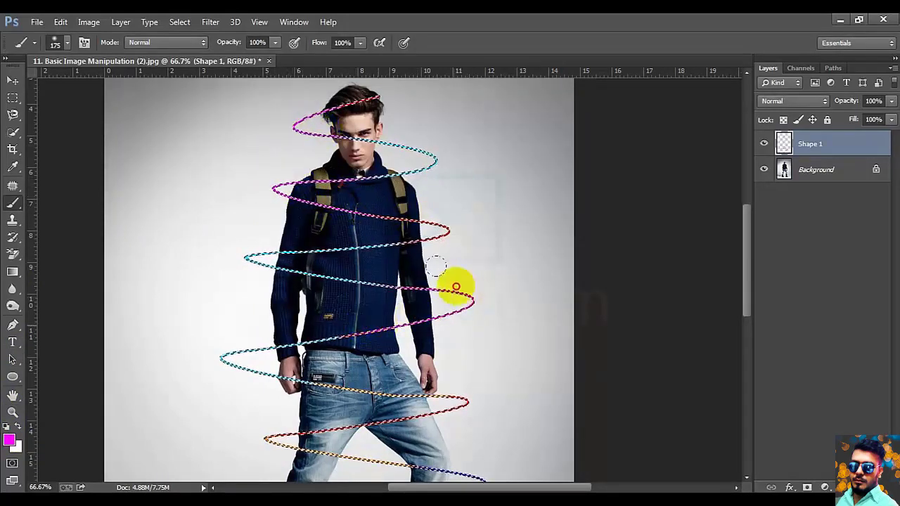
left_click_drag(443, 384, 441, 262)
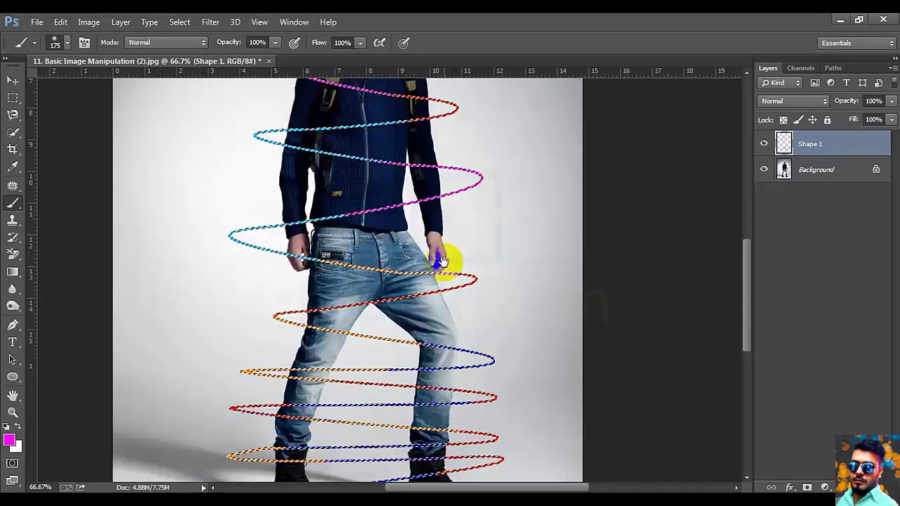
mouse_move(490, 362)
left_mouse_down()
mouse_move(371, 336)
mouse_move(472, 351)
mouse_move(446, 345)
left_mouse_up()
scroll(457, 339, "down", 3)
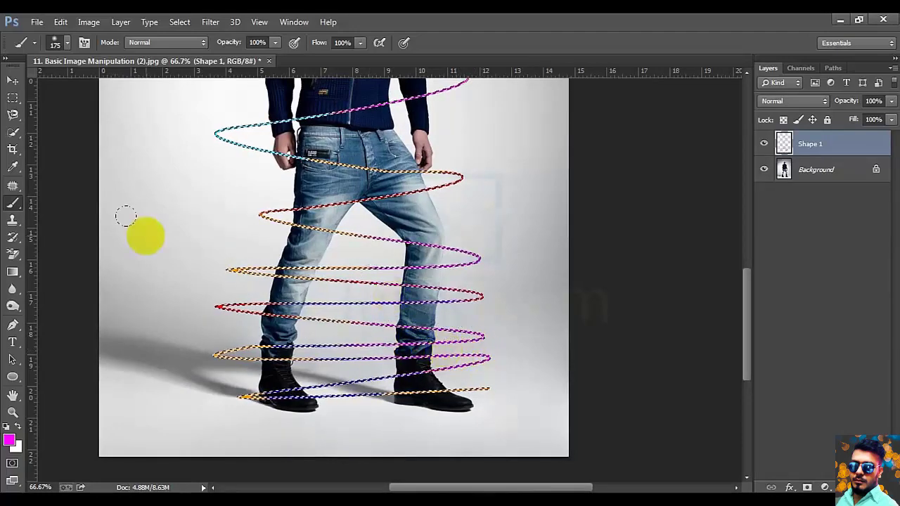
key("ctrl+d")
left_click_drag(343, 144, 310, 331)
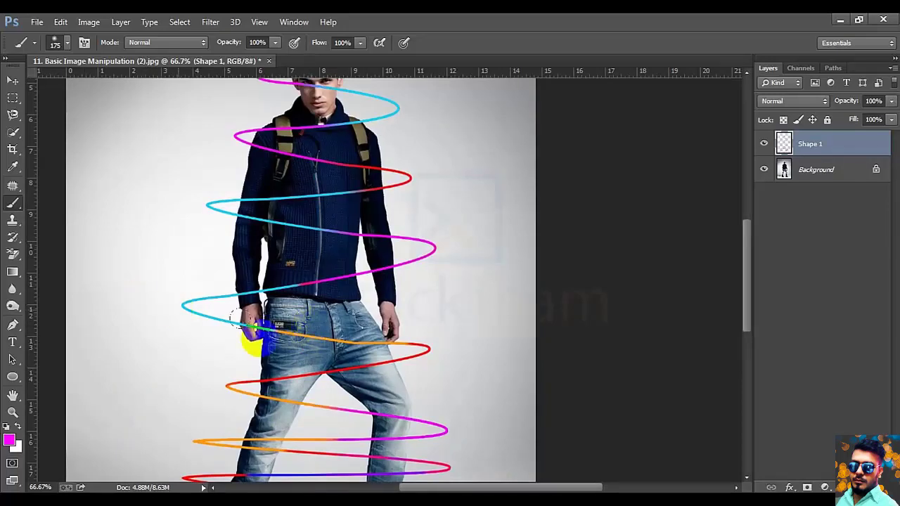
scroll(313, 277, "down", 5)
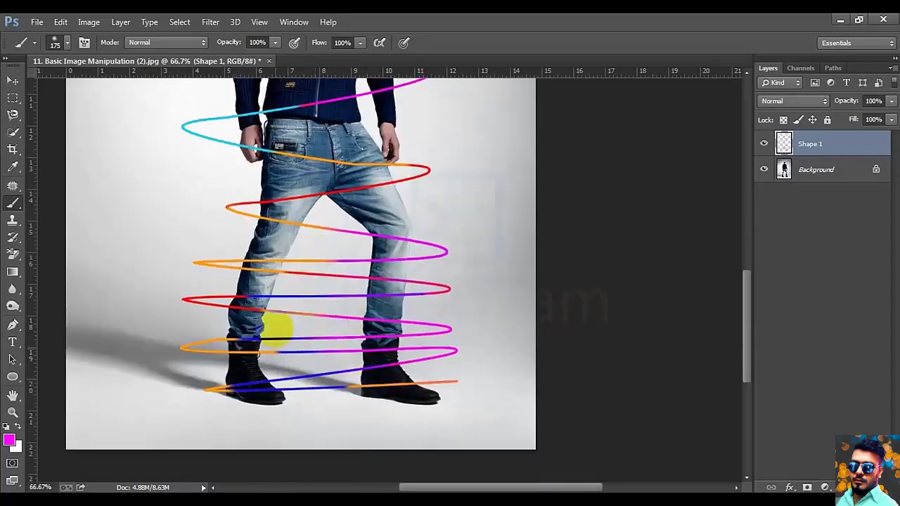
Switch to the standard Eraser Tool with a hard round 125 px tip.
left_click(14, 257)
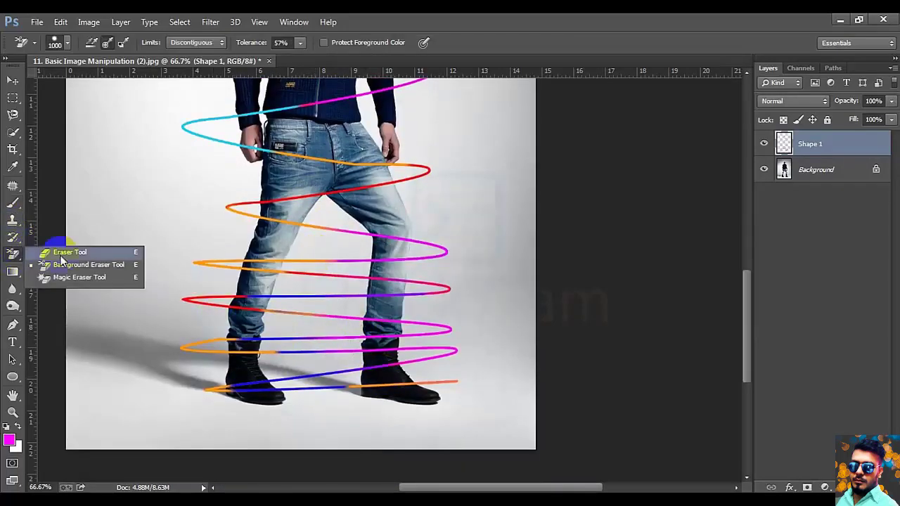
left_click(64, 254)
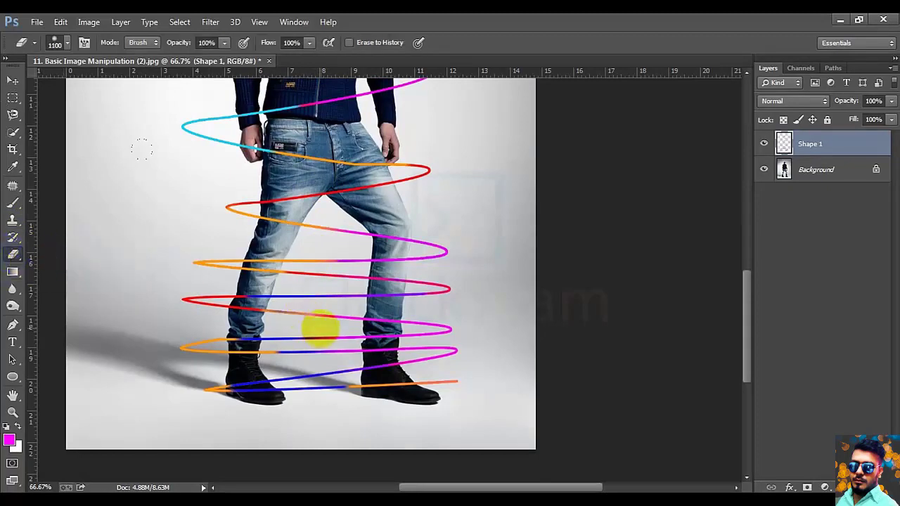
key("bracketleft")
left_click(67, 45)
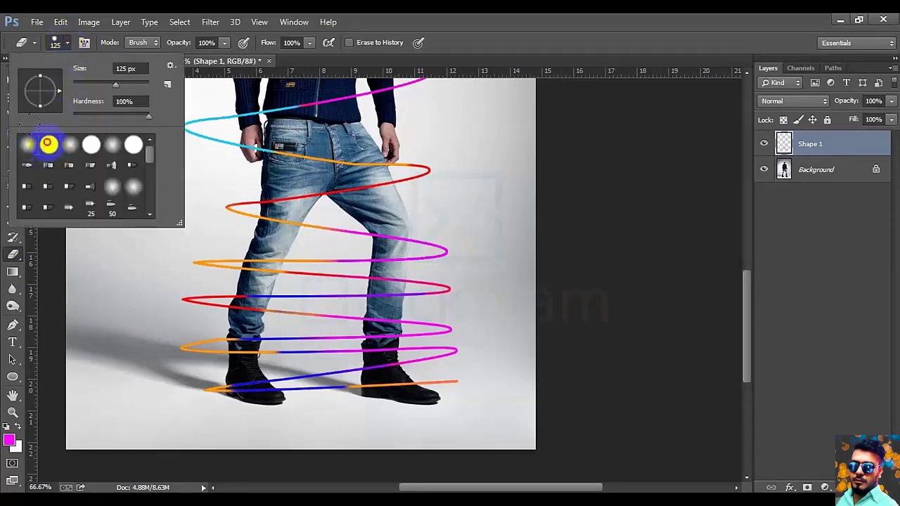
double_click(47, 145)
scroll(188, 263, "up", 1)
Shrink the eraser and erase the orange stroke across the boot at 400% zoom.
scroll(210, 262, "up", 2)
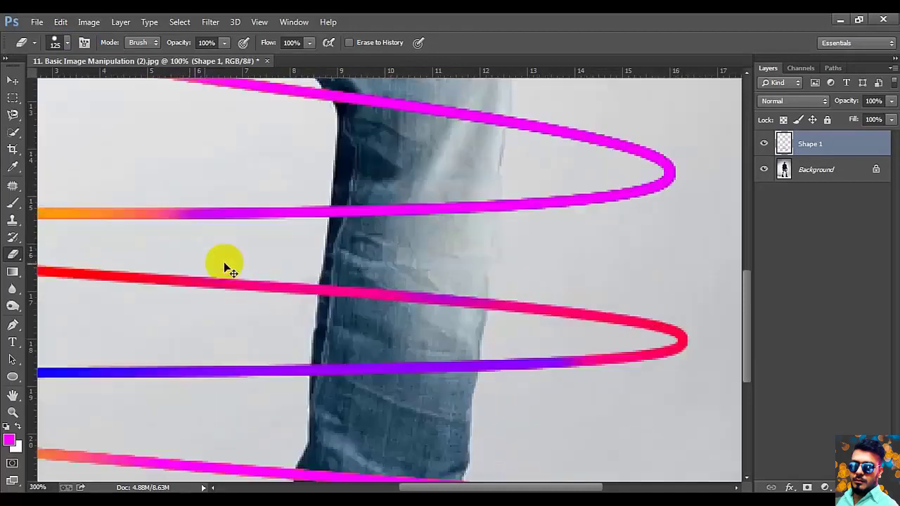
scroll(282, 305, "down", 3)
scroll(317, 305, "down", 5)
scroll(332, 187, "down", 3)
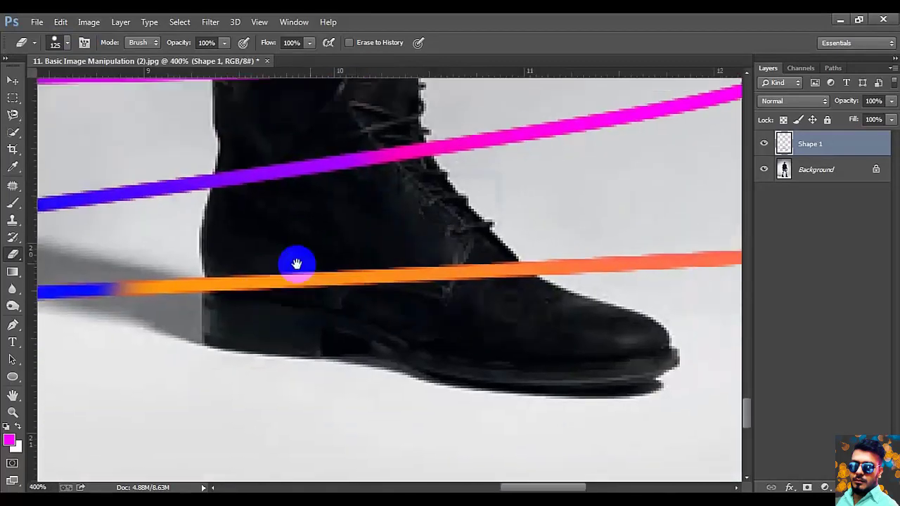
left_click_drag(297, 264, 317, 255)
key("bracketleft")
key("bracketleft")
key("bracketleft")
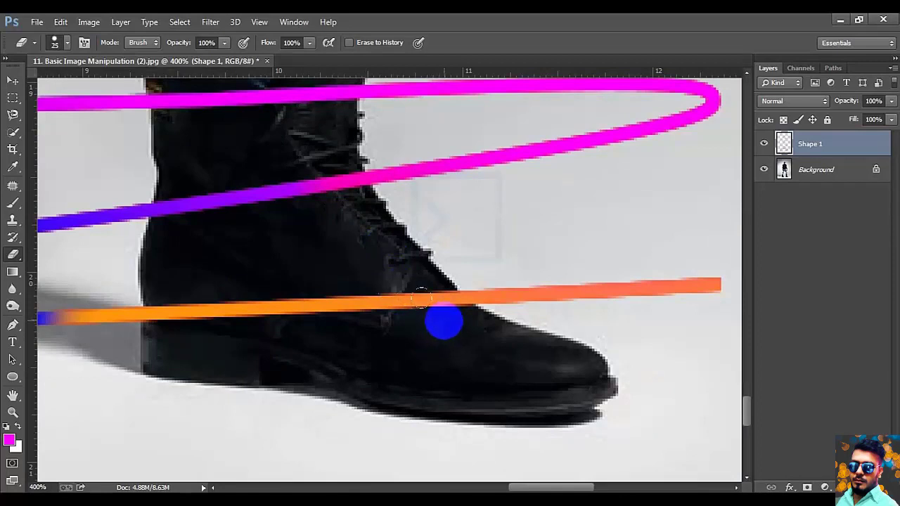
left_click_drag(399, 290, 165, 297)
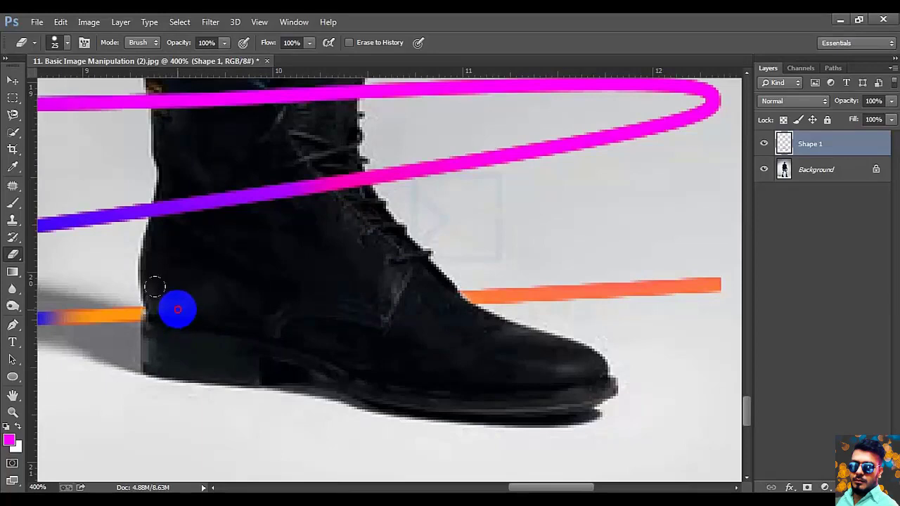
left_click_drag(342, 341, 422, 341)
left_click_drag(302, 342, 412, 344)
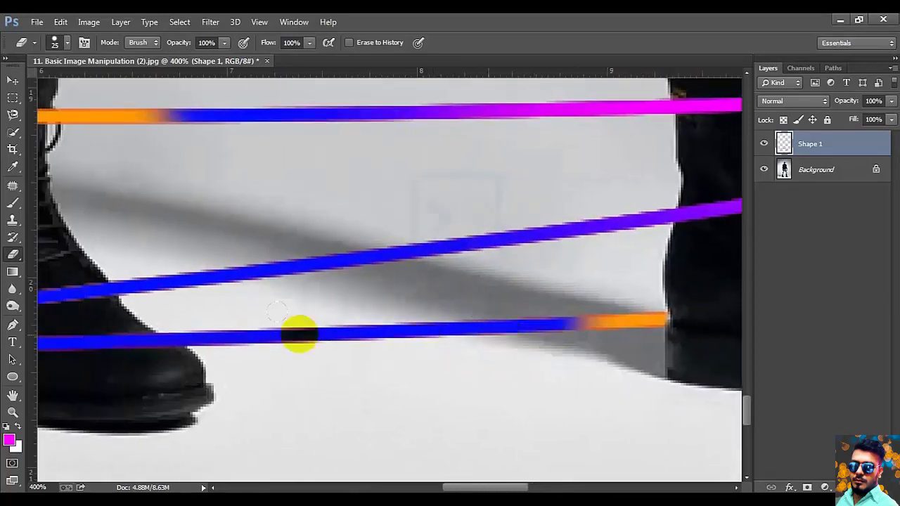
left_click_drag(251, 337, 341, 335)
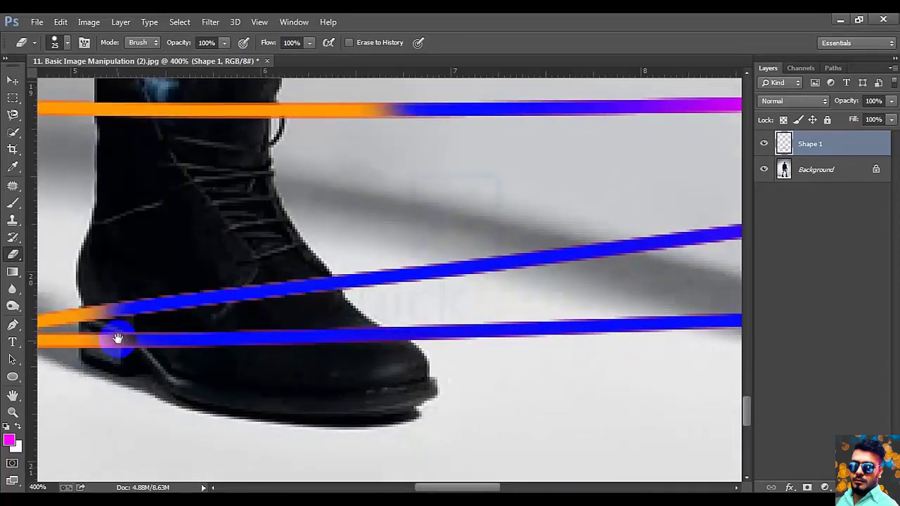
left_click_drag(117, 339, 251, 336)
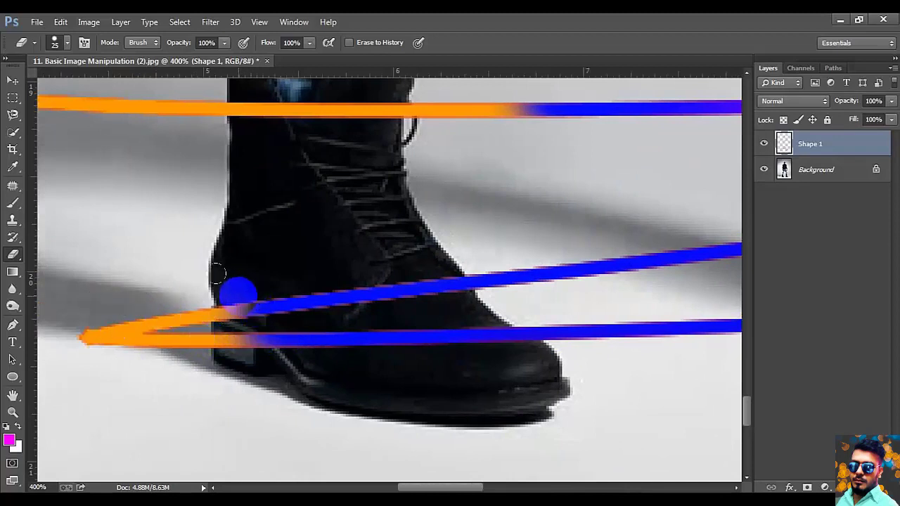
Erase the blue and magenta lines over the heel and boot, and the orange line over the leg.
mouse_move(226, 277)
left_mouse_down()
mouse_move(374, 258)
mouse_move(492, 260)
mouse_move(298, 305)
left_mouse_up()
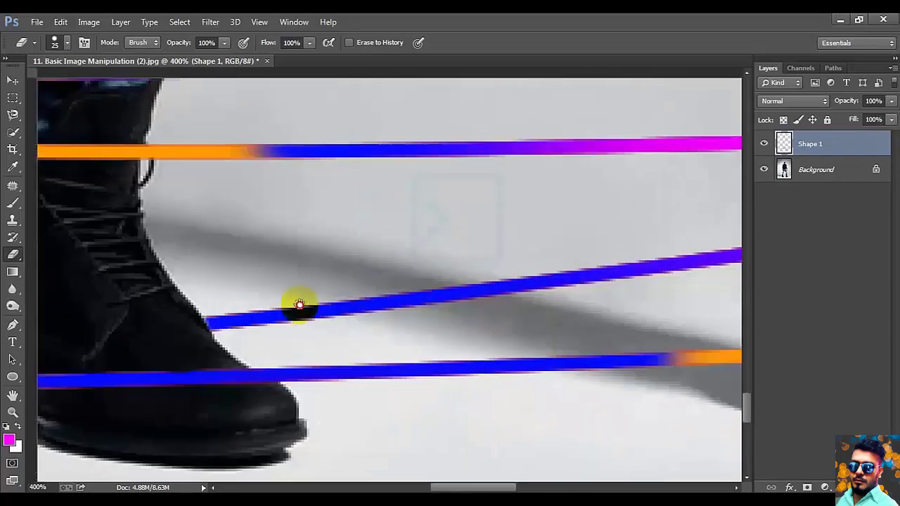
mouse_move(542, 302)
left_mouse_down()
mouse_move(458, 301)
mouse_move(317, 338)
mouse_move(552, 300)
mouse_move(225, 325)
mouse_move(354, 325)
mouse_move(418, 294)
left_mouse_up()
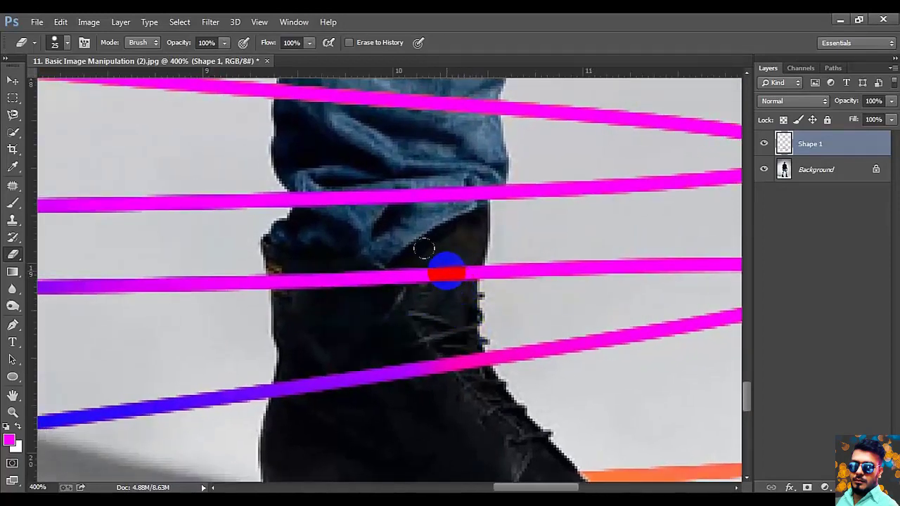
left_click_drag(425, 245, 283, 255)
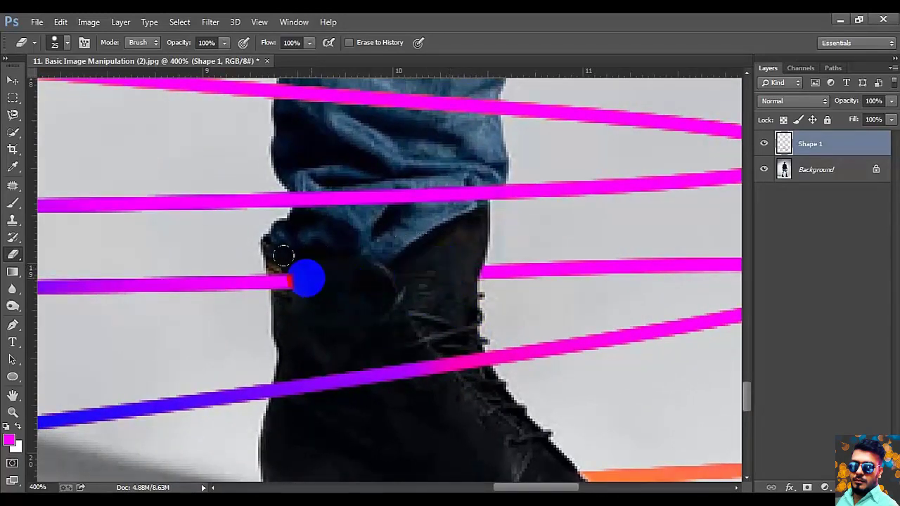
scroll(205, 338, "left", 5)
scroll(328, 380, "left", 4)
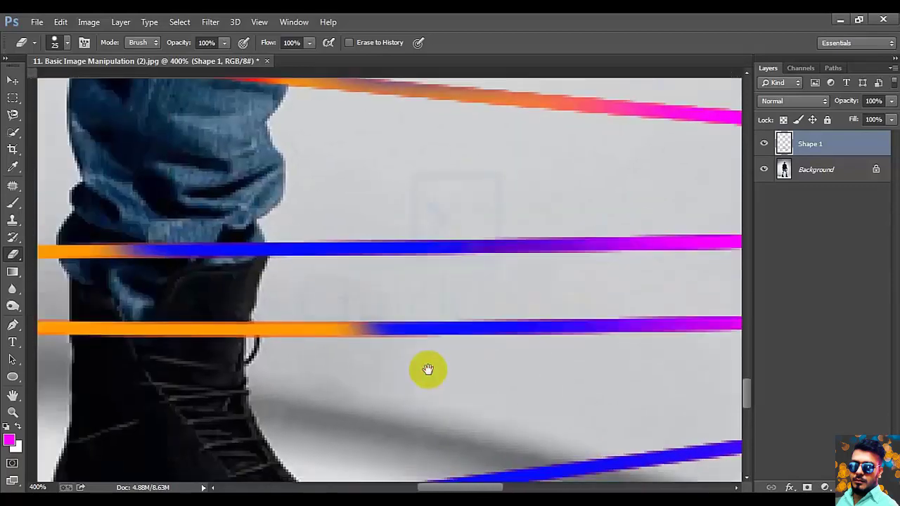
scroll(427, 367, "left", 1)
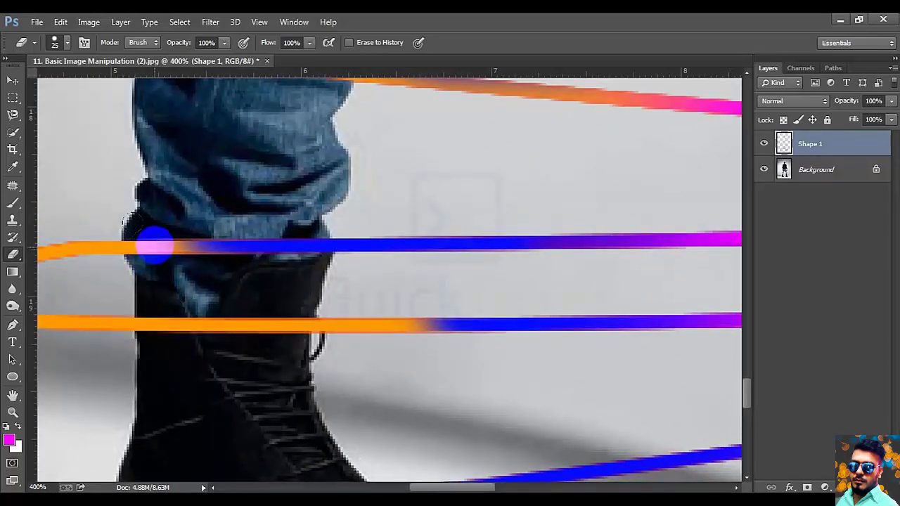
left_click_drag(155, 245, 253, 247)
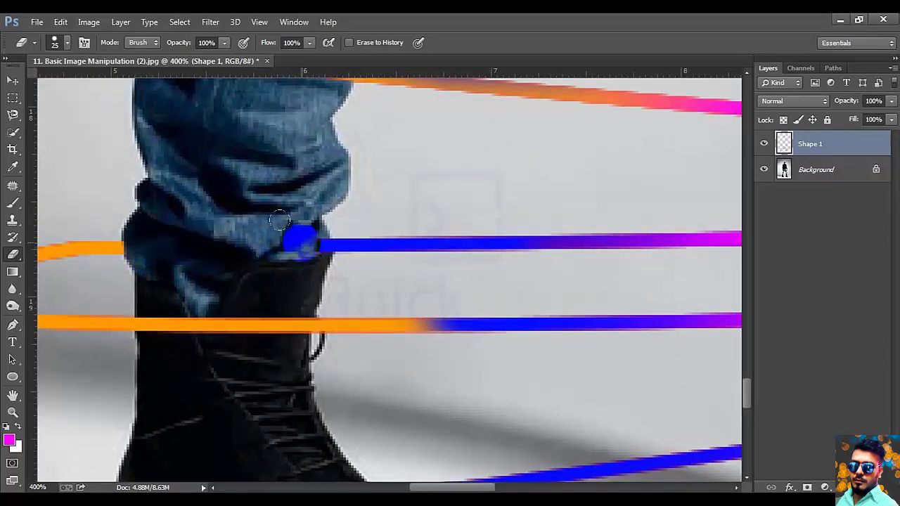
Erase the magenta line crossing the other jeans leg.
scroll(371, 327, "right", 5)
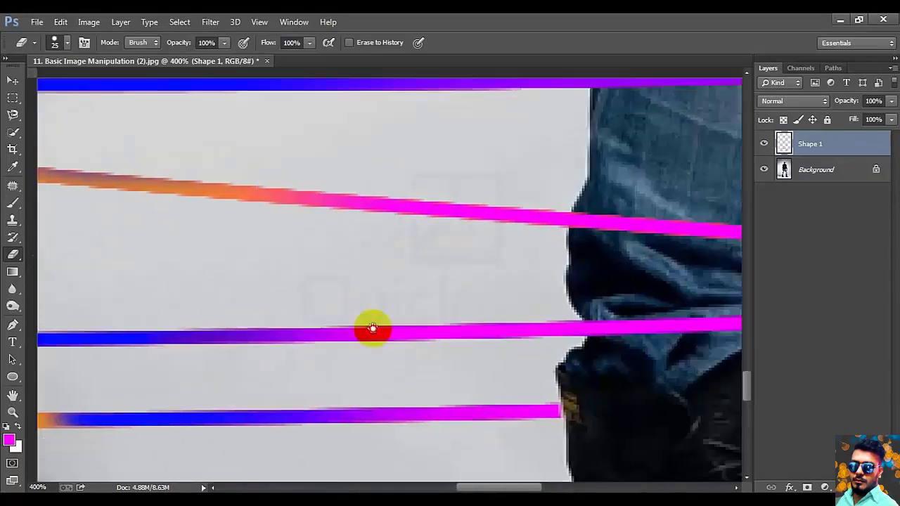
scroll(315, 327, "right", 2)
left_click_drag(315, 328, 193, 348)
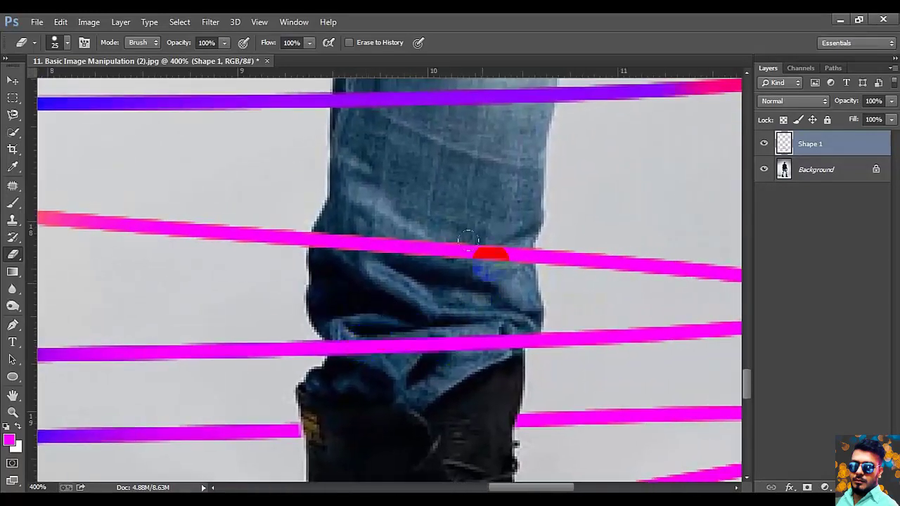
left_click_drag(452, 236, 343, 224)
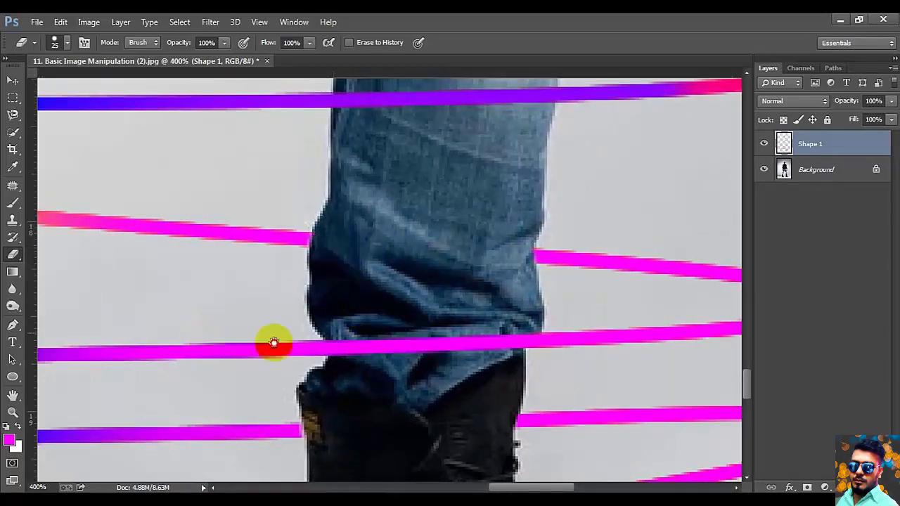
scroll(303, 355, "left", 3)
scroll(358, 371, "left", 3)
scroll(384, 375, "left", 2)
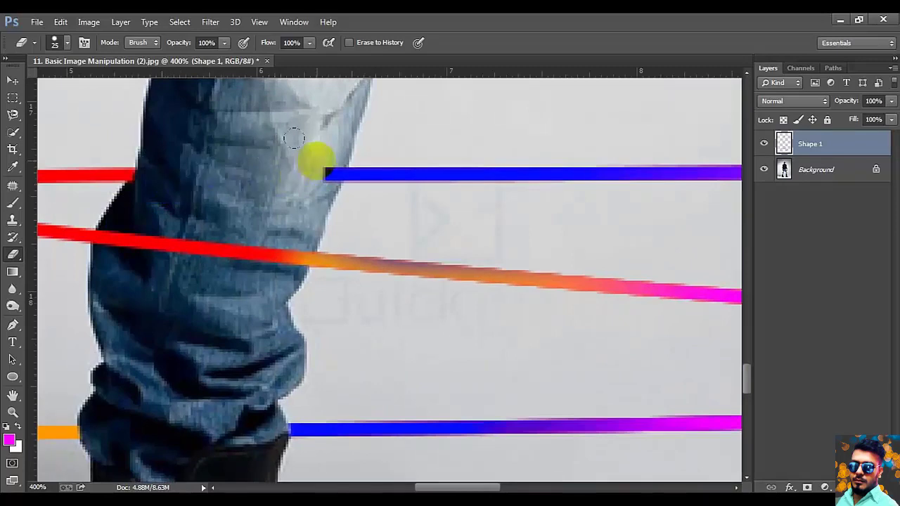
Erase the orange line where it crosses the other jeans leg.
scroll(361, 291, "right", 5)
scroll(305, 306, "right", 1)
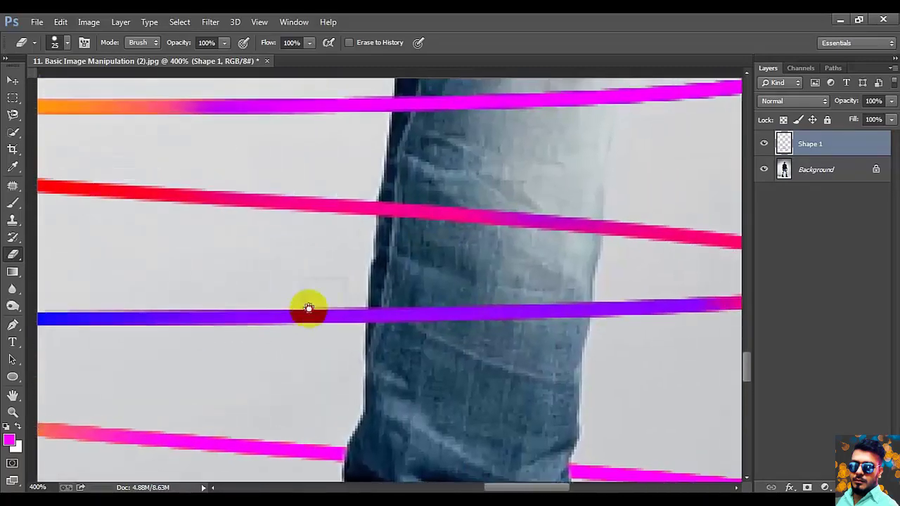
scroll(383, 194, "right", 1)
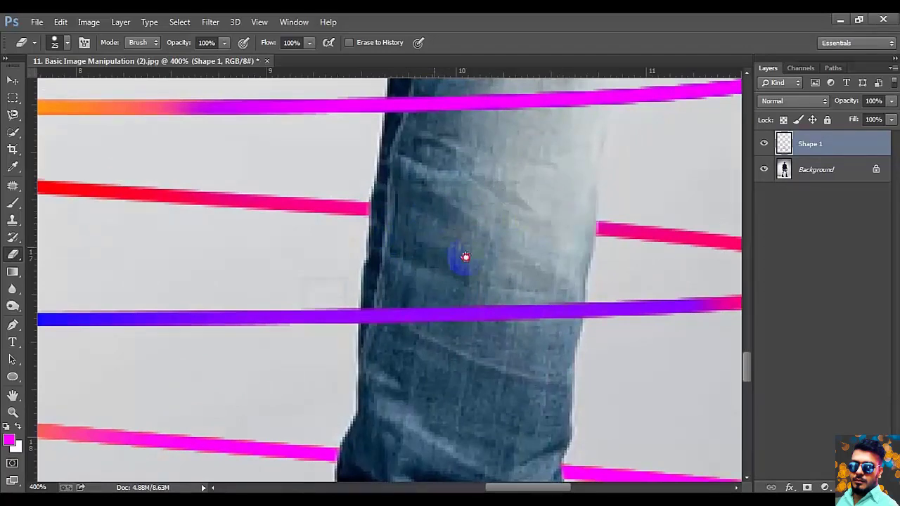
scroll(466, 257, "left", 5)
left_click_drag(223, 297, 321, 303)
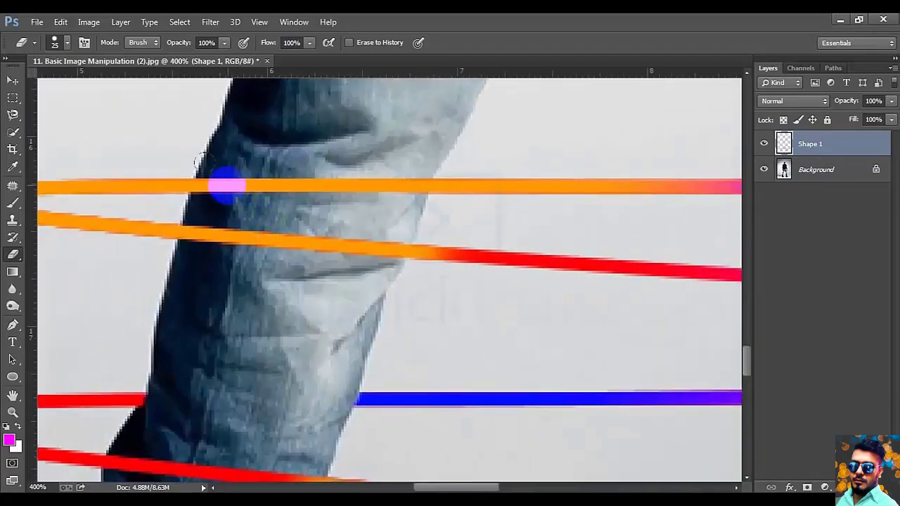
left_click_drag(368, 187, 401, 182)
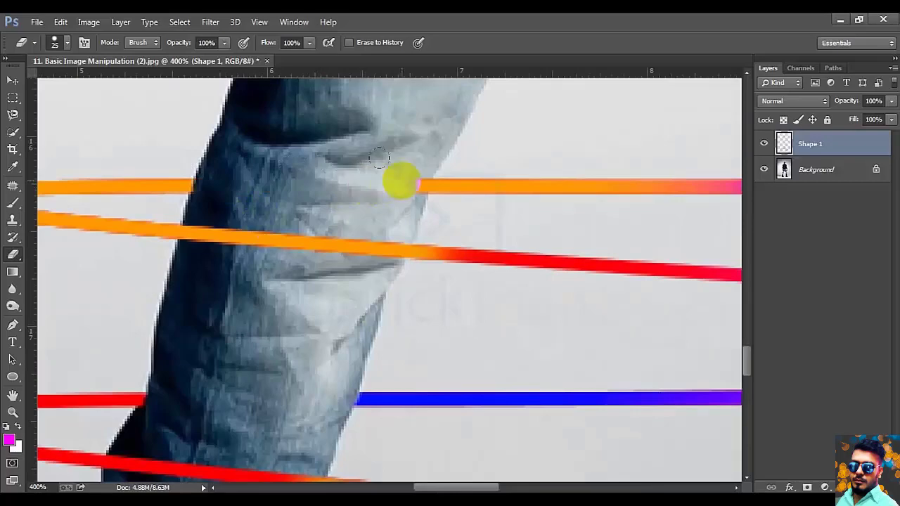
Erase the magenta and orange strokes crossing the leg, panning toward the back pocket.
mouse_move(401, 221)
left_mouse_down()
mouse_move(294, 305)
mouse_move(233, 326)
left_mouse_up()
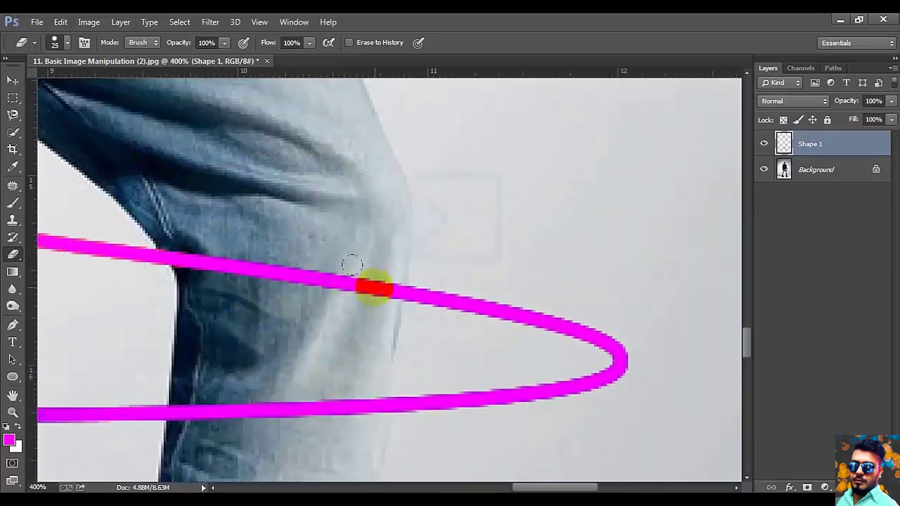
mouse_move(375, 286)
left_mouse_down()
mouse_move(210, 263)
mouse_move(412, 317)
mouse_move(305, 325)
mouse_move(252, 230)
left_mouse_up()
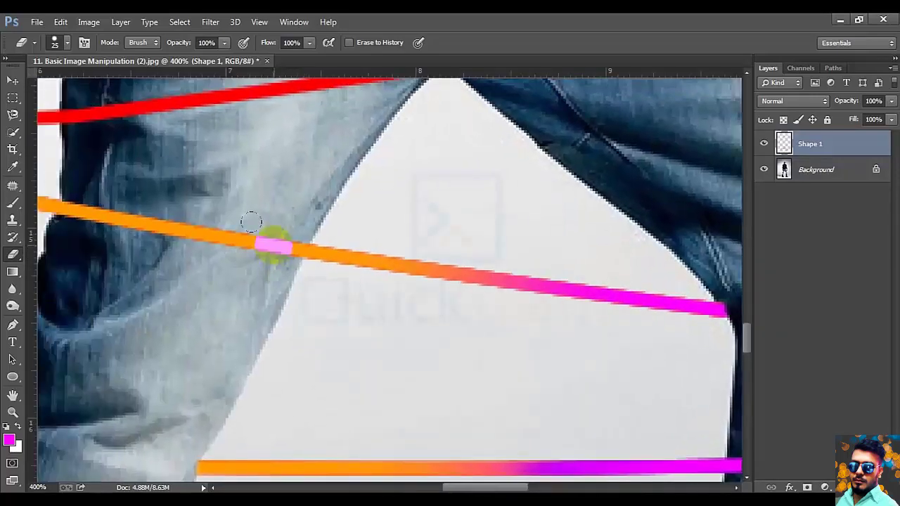
left_click_drag(153, 190, 344, 275)
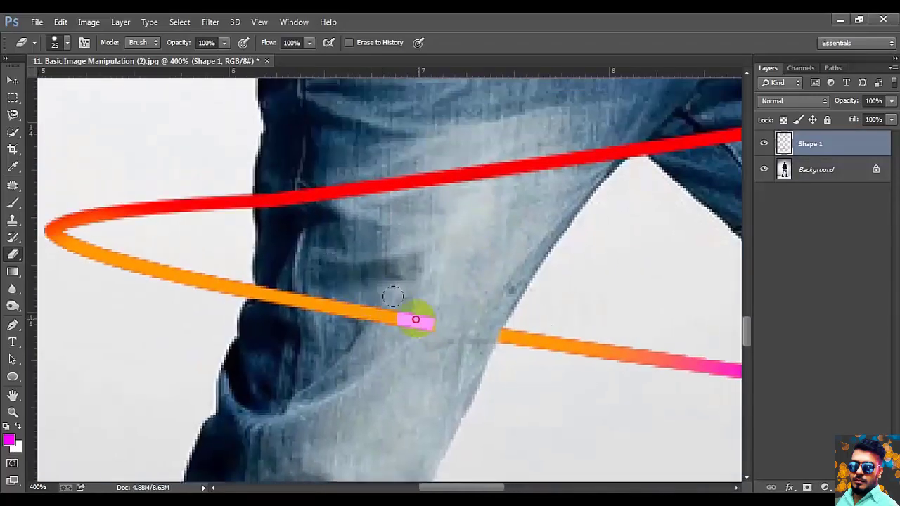
left_click_drag(393, 296, 270, 280)
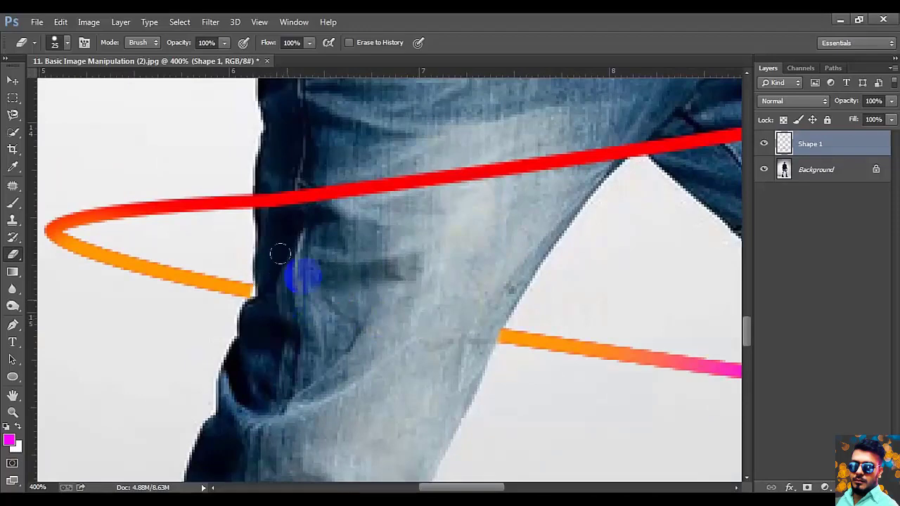
mouse_move(307, 306)
left_mouse_down()
mouse_move(291, 311)
mouse_move(356, 320)
mouse_move(281, 320)
mouse_move(271, 310)
left_mouse_up()
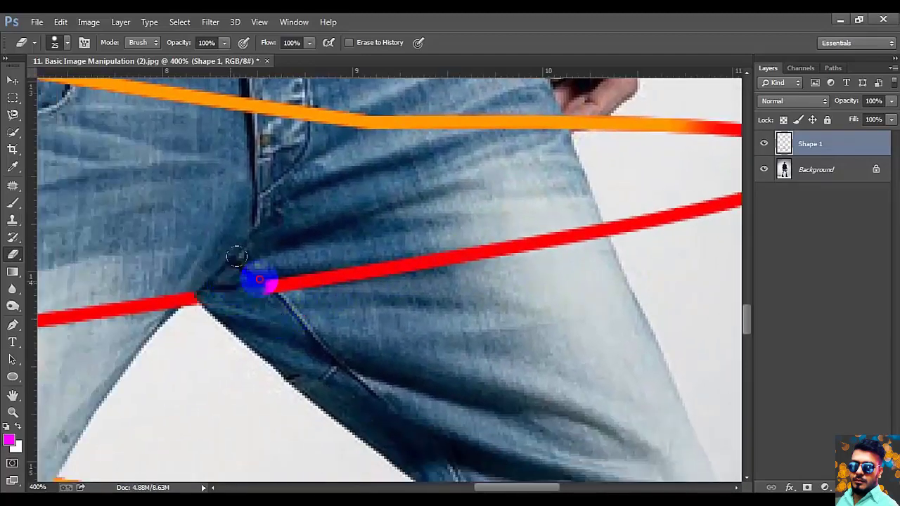
left_click_drag(224, 281, 528, 249)
left_click_drag(485, 276, 471, 256)
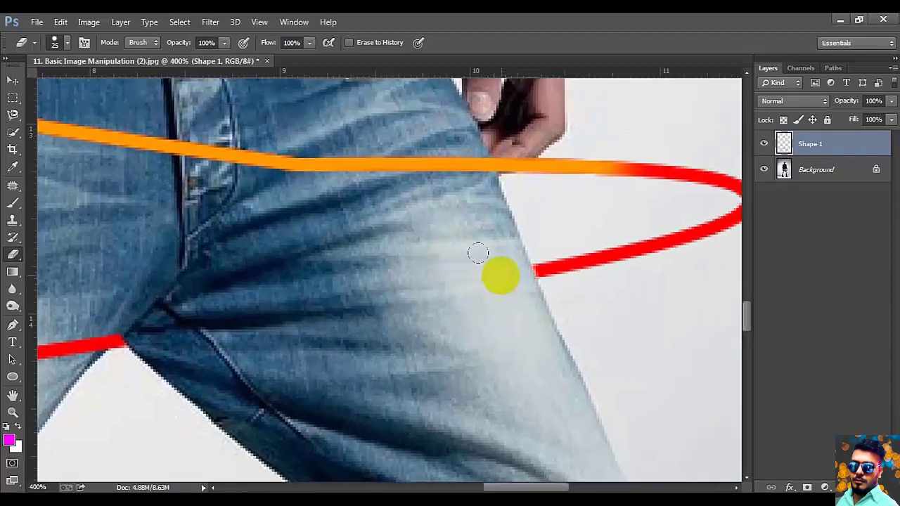
left_click_drag(462, 331, 260, 350)
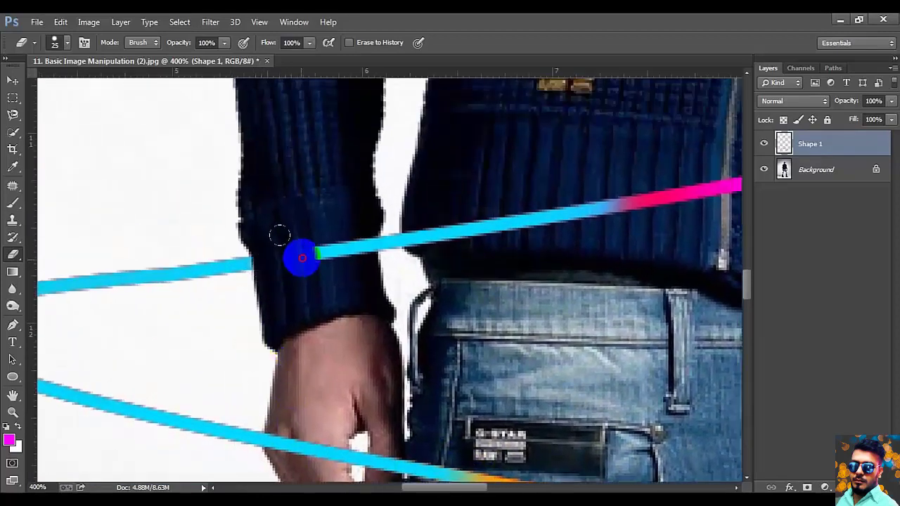
Try erasing the cyan stroke end, undo it, then erase the magenta stroke over the sleeve.
left_click_drag(279, 236, 361, 220)
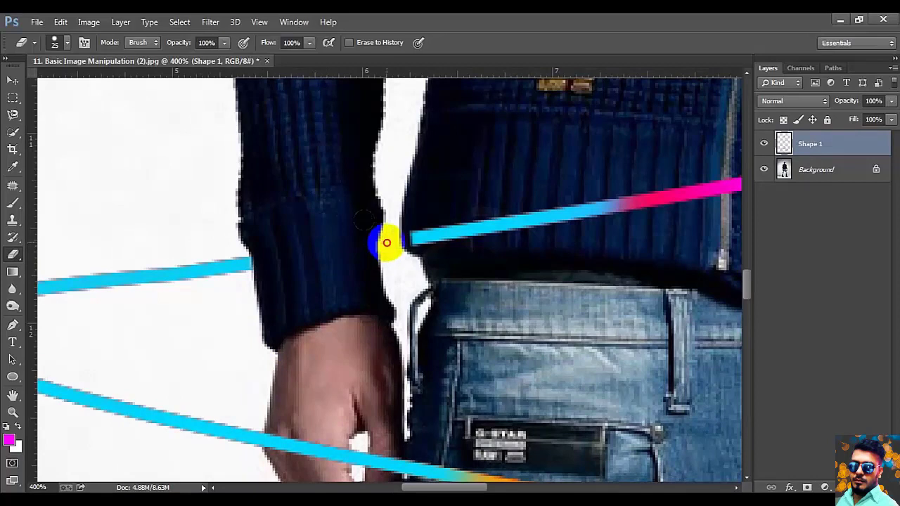
key("ctrl+z")
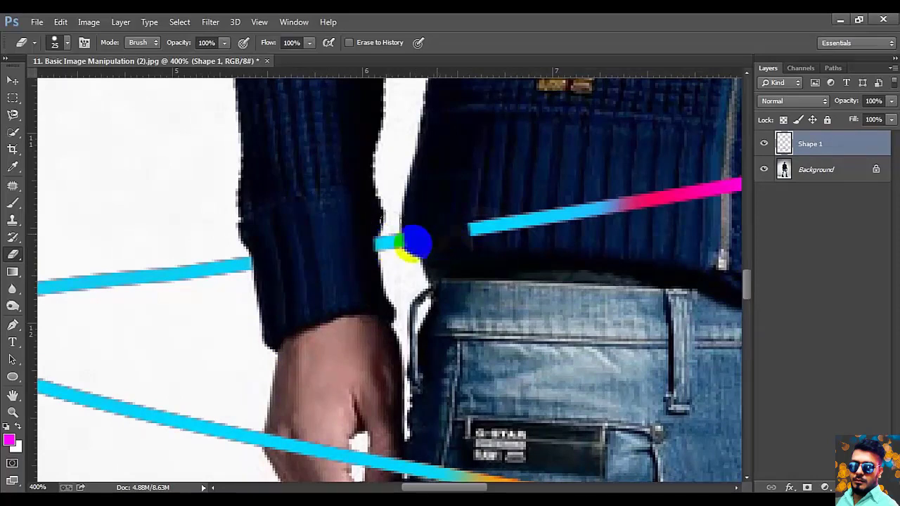
left_click_drag(450, 240, 322, 288)
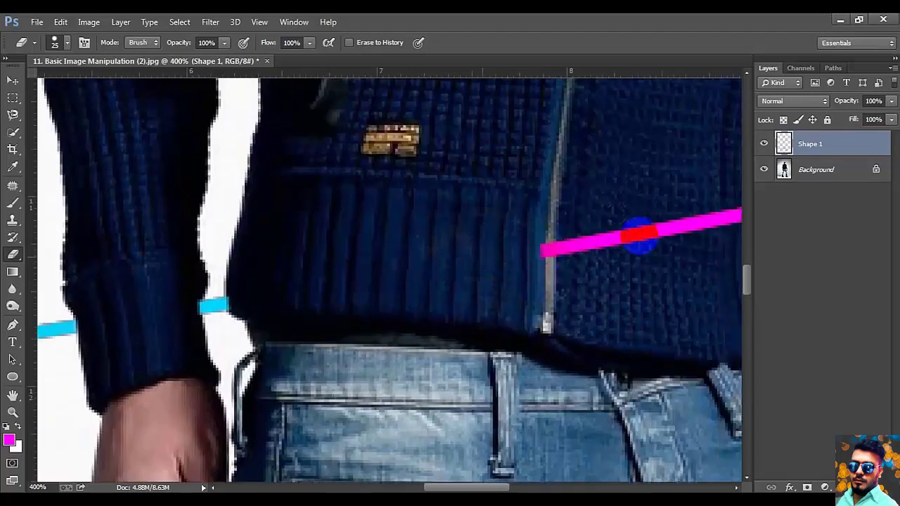
mouse_move(639, 235)
left_mouse_down()
mouse_move(246, 313)
mouse_move(301, 306)
left_mouse_up()
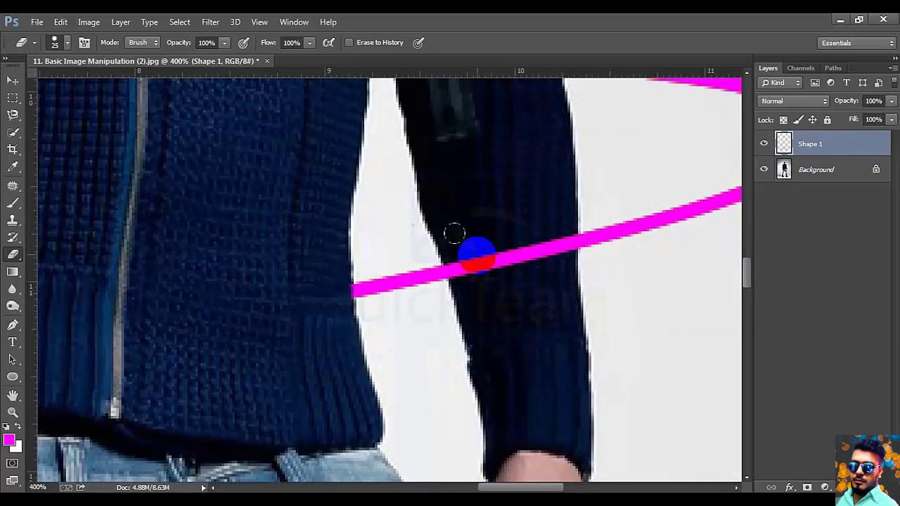
mouse_move(454, 234)
left_mouse_down()
mouse_move(464, 243)
mouse_move(504, 230)
mouse_move(508, 321)
left_mouse_up()
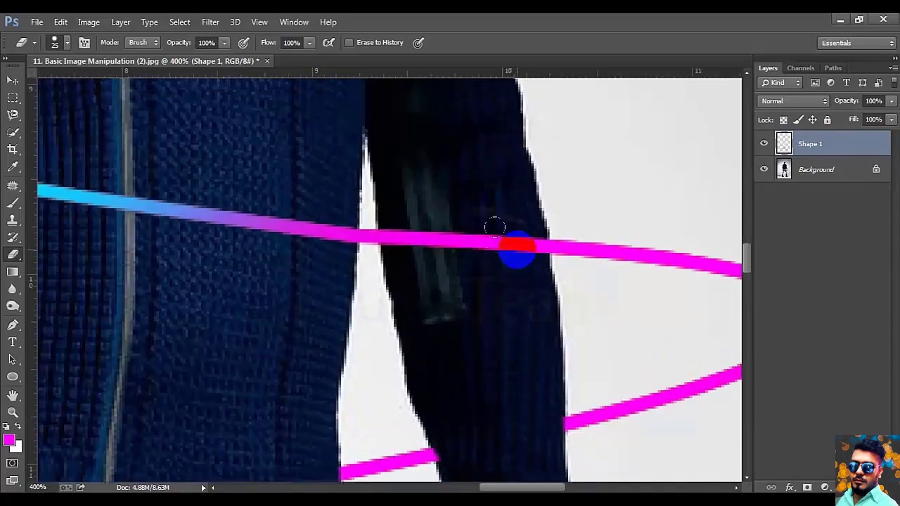
Erase the upper and lower cyan strokes on the sweater and the magenta strokes over the shoulder.
mouse_move(241, 249)
left_mouse_down()
mouse_move(187, 291)
mouse_move(285, 315)
mouse_move(316, 358)
left_mouse_up()
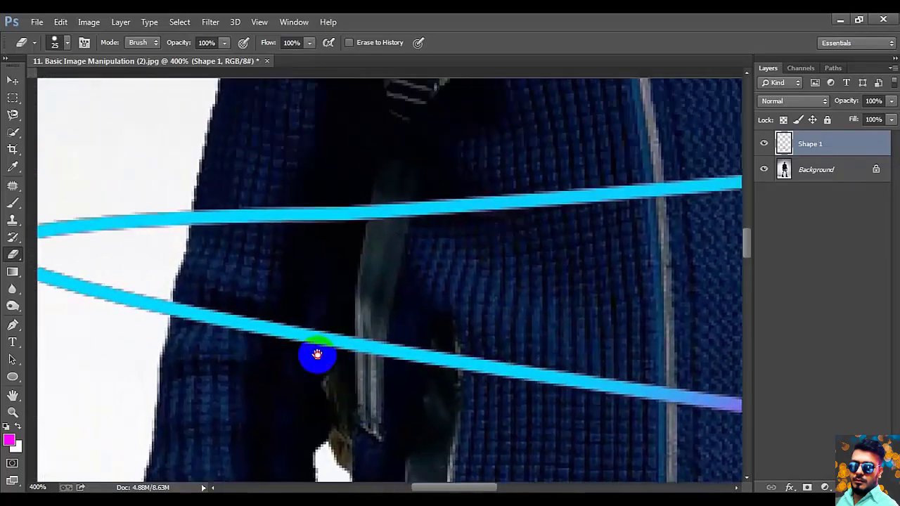
mouse_move(233, 235)
left_mouse_down()
mouse_move(618, 214)
mouse_move(361, 313)
left_mouse_up()
mouse_move(276, 353)
left_mouse_down()
mouse_move(431, 349)
mouse_move(640, 317)
mouse_move(457, 221)
mouse_move(421, 275)
mouse_move(380, 293)
mouse_move(201, 304)
left_mouse_up()
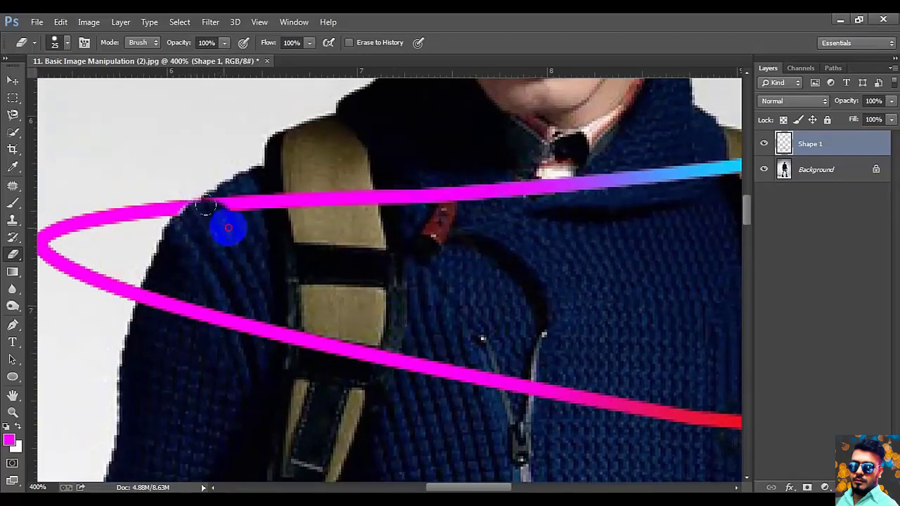
left_click_drag(205, 206, 618, 197)
mouse_move(406, 236)
left_mouse_down()
mouse_move(357, 265)
mouse_move(475, 258)
left_mouse_up()
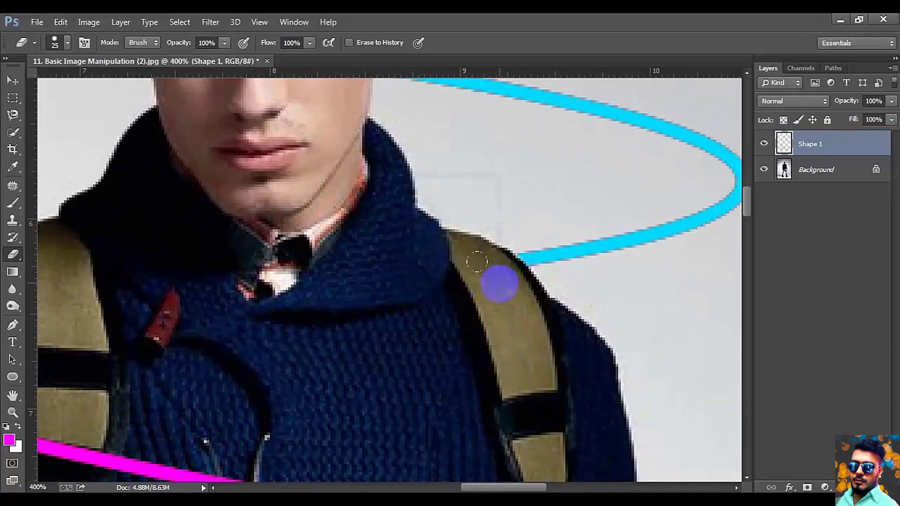
Erase the stroke running across the hair and zoom out to the whole figure.
scroll(394, 303, "up", 5)
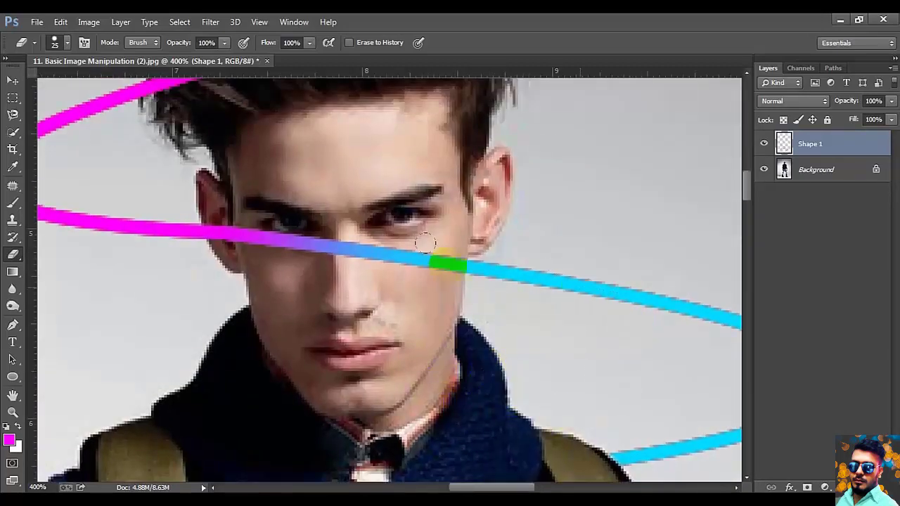
scroll(260, 330, "up", 5)
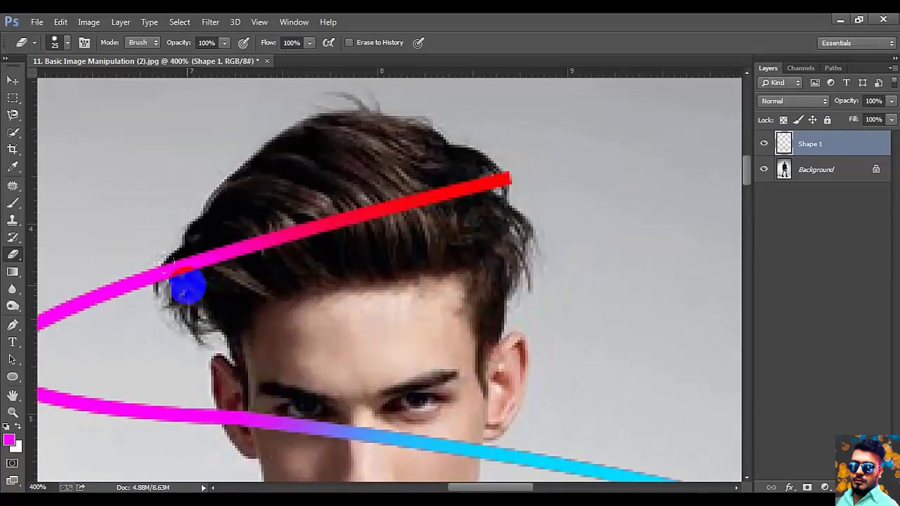
mouse_move(163, 262)
left_mouse_down()
mouse_move(358, 178)
mouse_move(441, 173)
mouse_move(436, 211)
left_mouse_up()
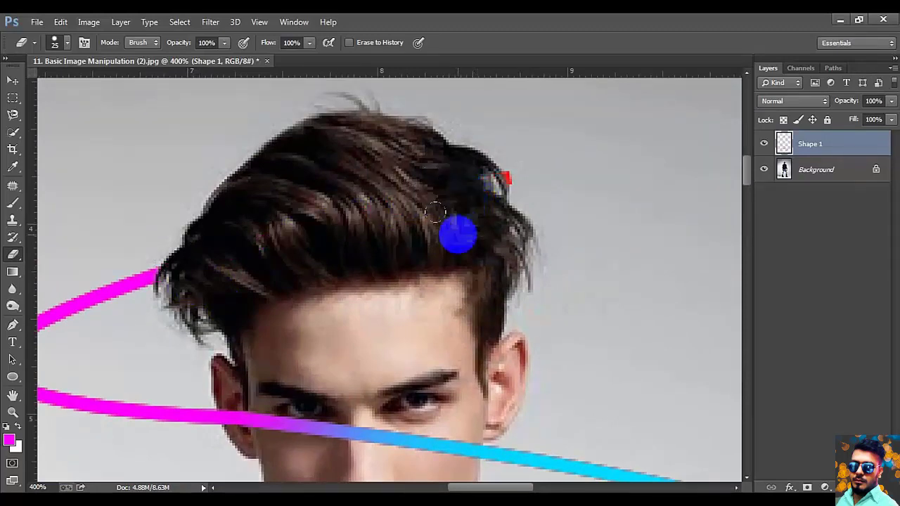
key("ctrl+minus")
key("ctrl+minus")
key("ctrl+minus")
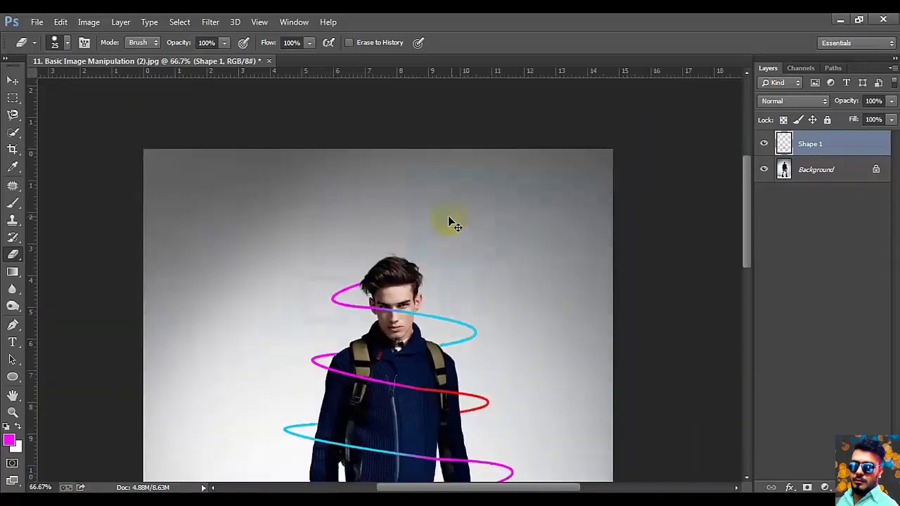
Erase a small part of the pink stroke over the leg and zoom out to 33.3%.
scroll(402, 258, "down", 5)
scroll(382, 315, "down", 2)
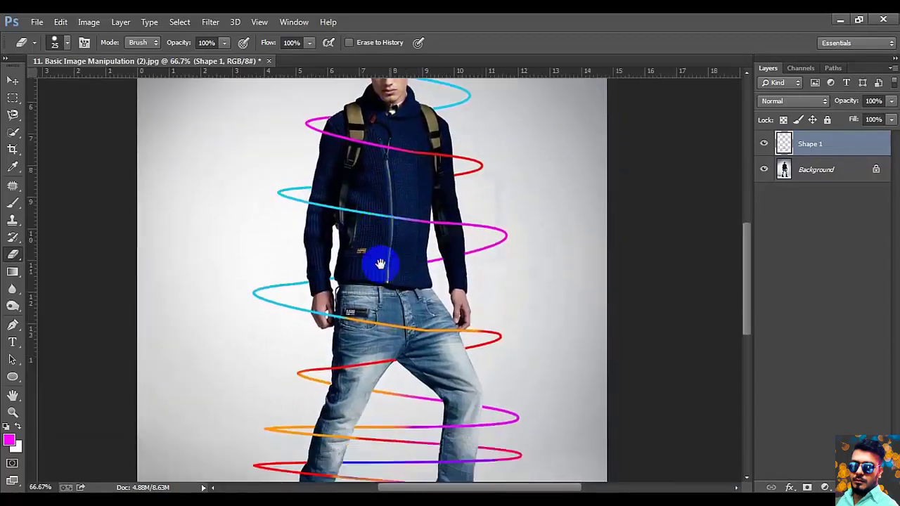
scroll(381, 255, "down", 1)
scroll(373, 225, "down", 3)
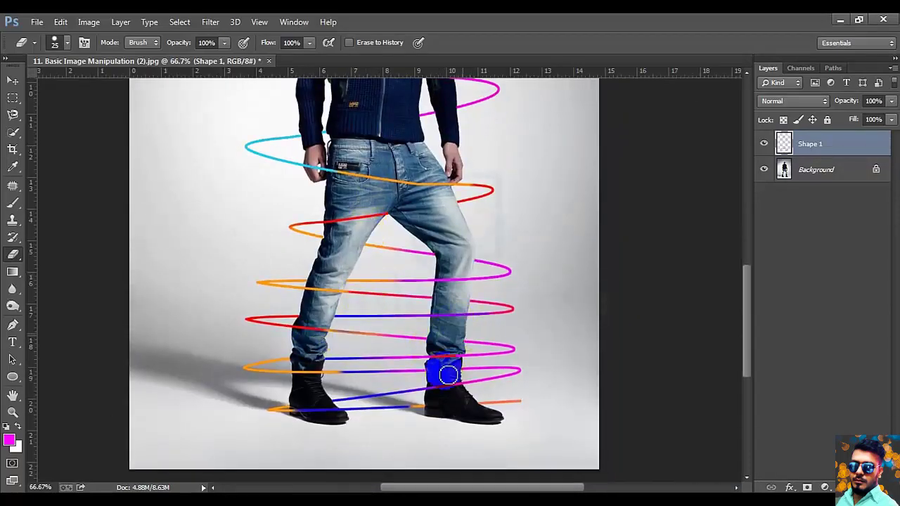
left_click_drag(500, 310, 465, 277)
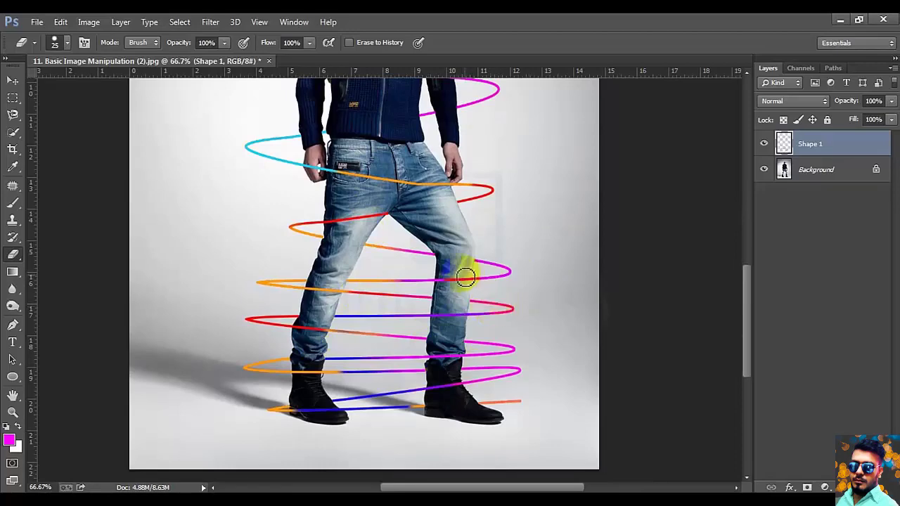
scroll(420, 211, "up", 1)
scroll(411, 257, "up", 3)
scroll(398, 287, "up", 2)
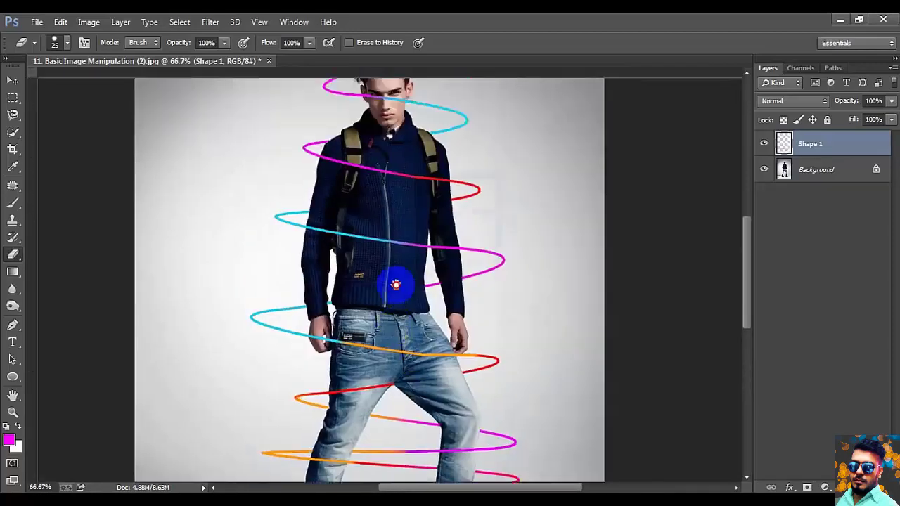
scroll(396, 288, "down", 1)
scroll(399, 291, "down", 1)
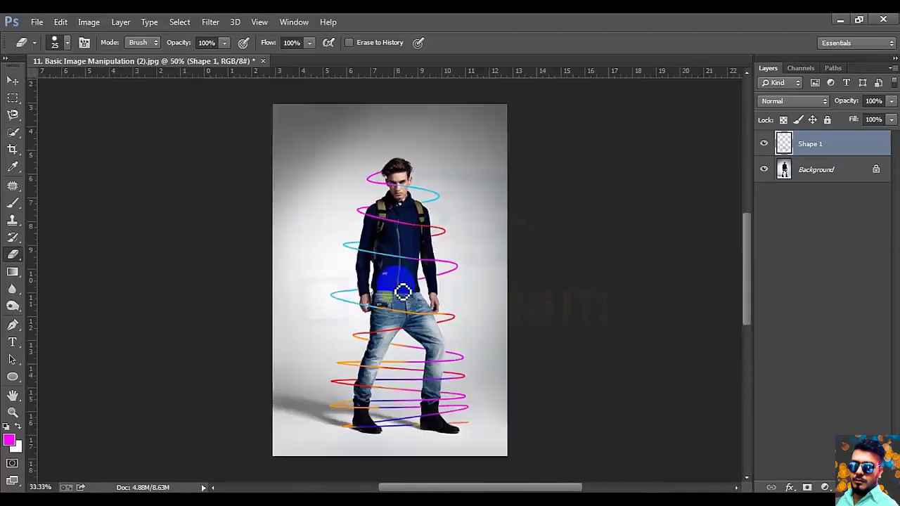
left_click(362, 285)
left_click(358, 430)
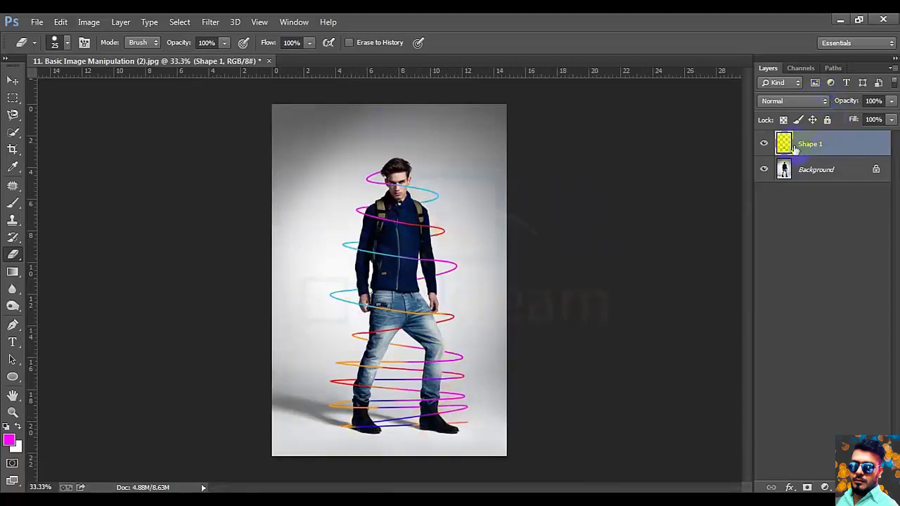
right_click(819, 145)
left_click(610, 87)
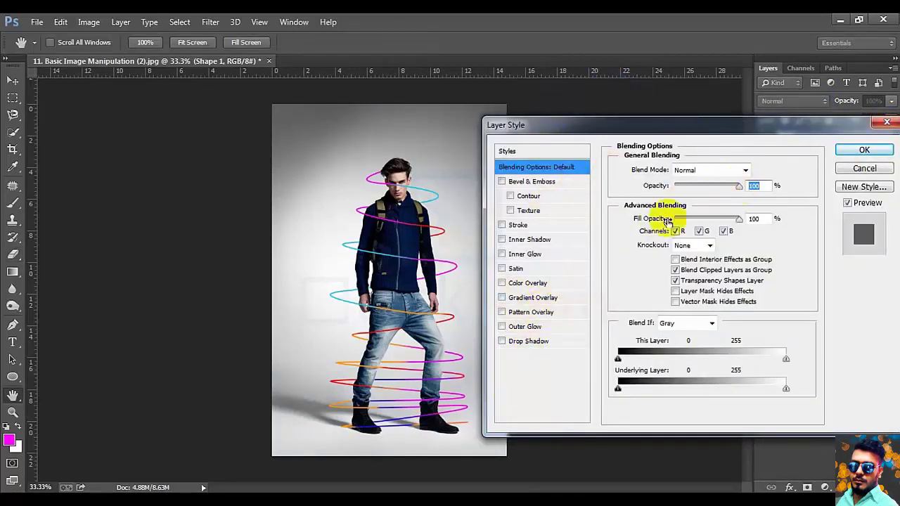
left_click(501, 283)
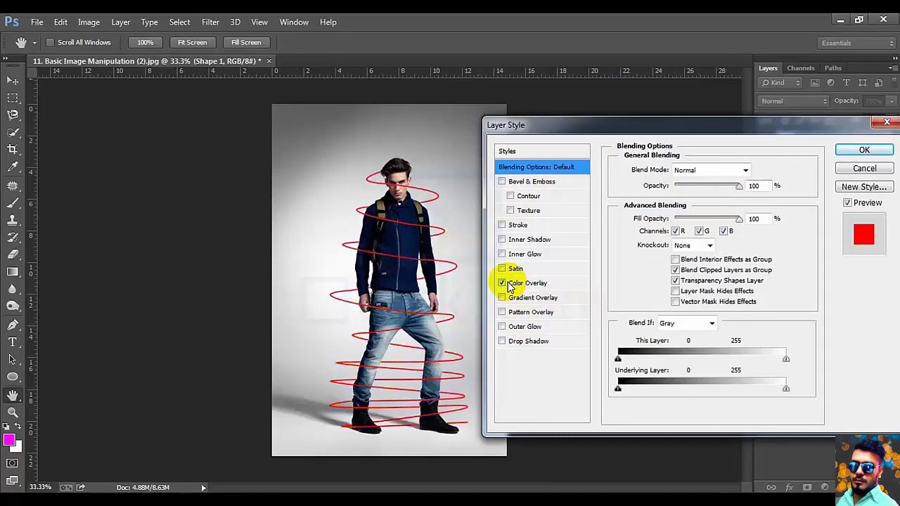
left_click(534, 284)
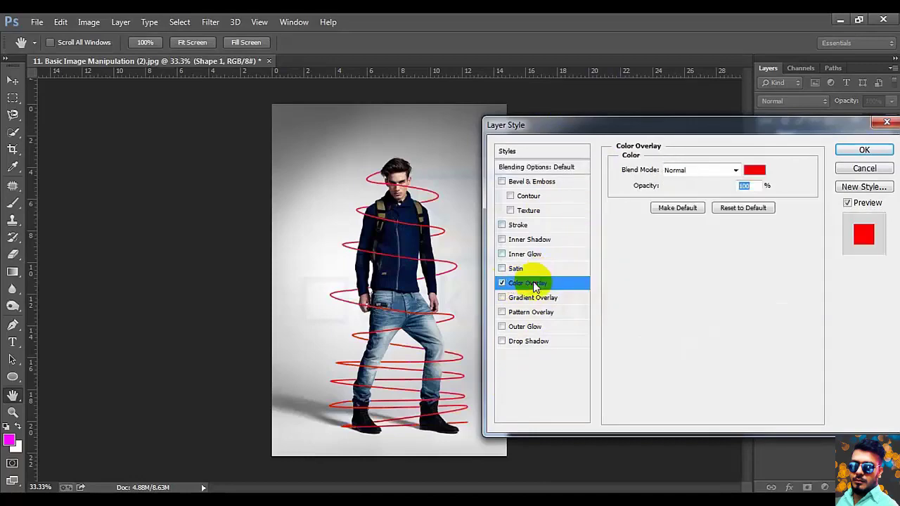
left_click(757, 171)
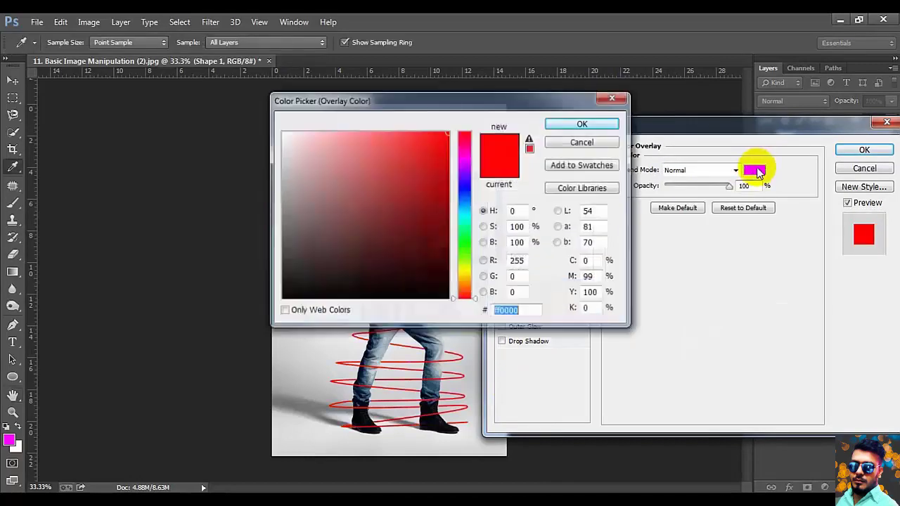
left_click(618, 95)
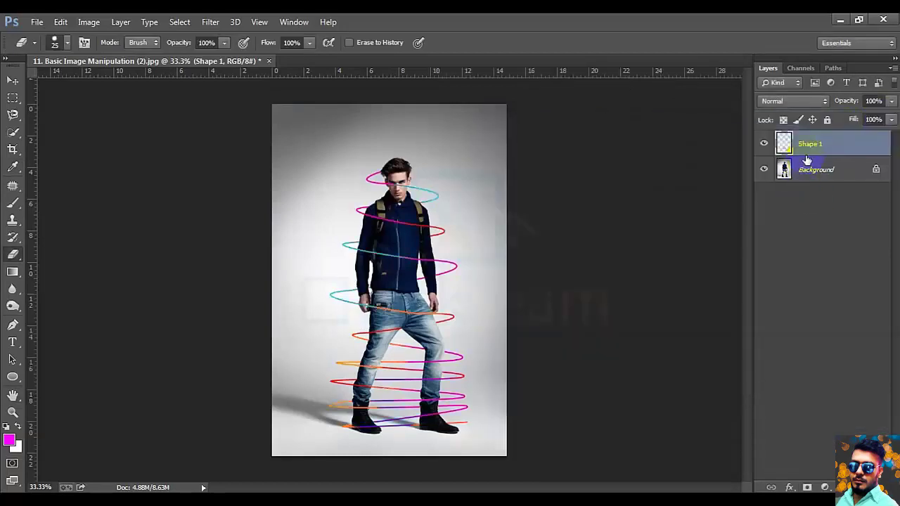
Shift the spiral layer's hue so the rings turn magenta, blue, orange, yellow and green.
key("ctrl+u")
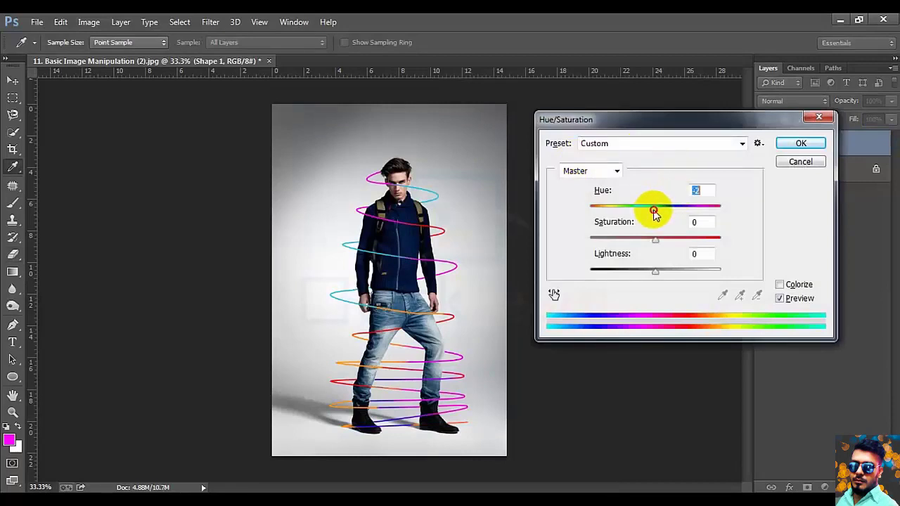
mouse_move(653, 211)
left_mouse_down()
mouse_move(593, 207)
mouse_move(699, 225)
mouse_move(620, 225)
mouse_move(668, 244)
mouse_move(696, 241)
mouse_move(656, 247)
left_mouse_up()
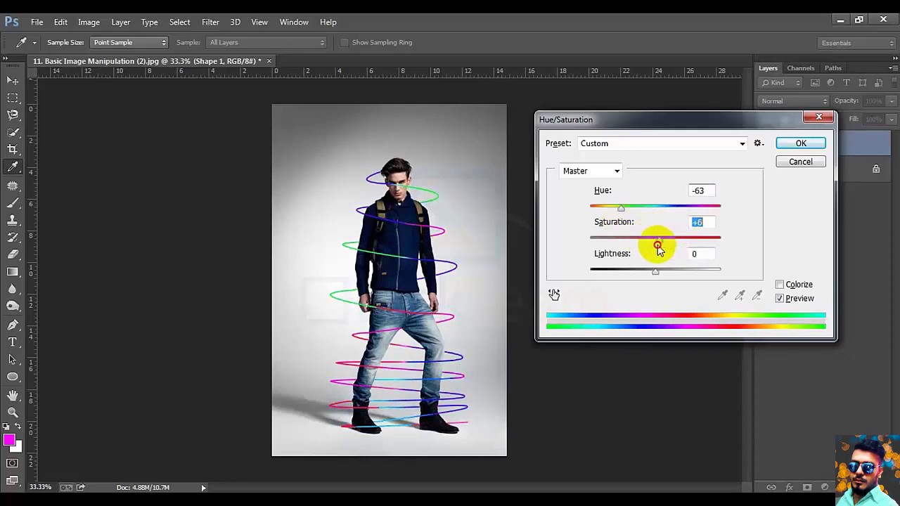
left_click_drag(622, 211, 685, 210)
Confirm the hue change, replace the brush presets with Assorted Brushes, and choose the X-shaped tip.
left_click(799, 144)
key("e")
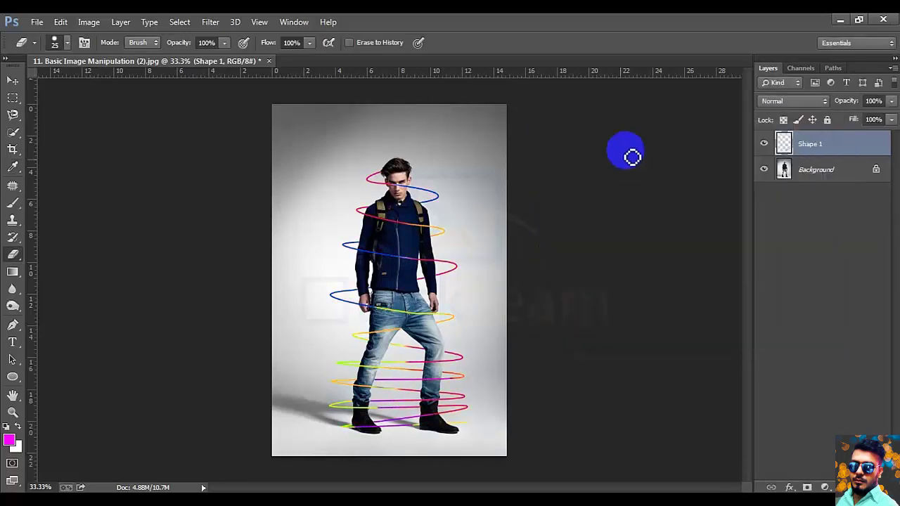
key("b")
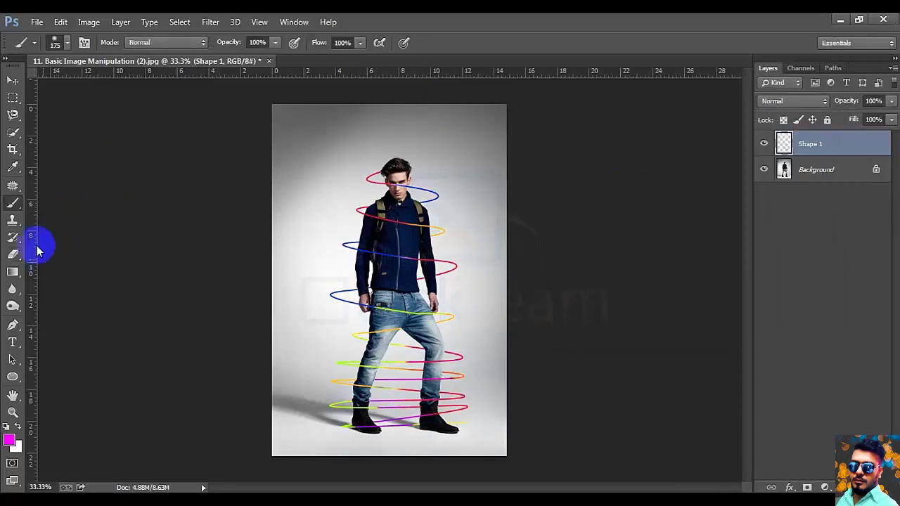
left_click(67, 45)
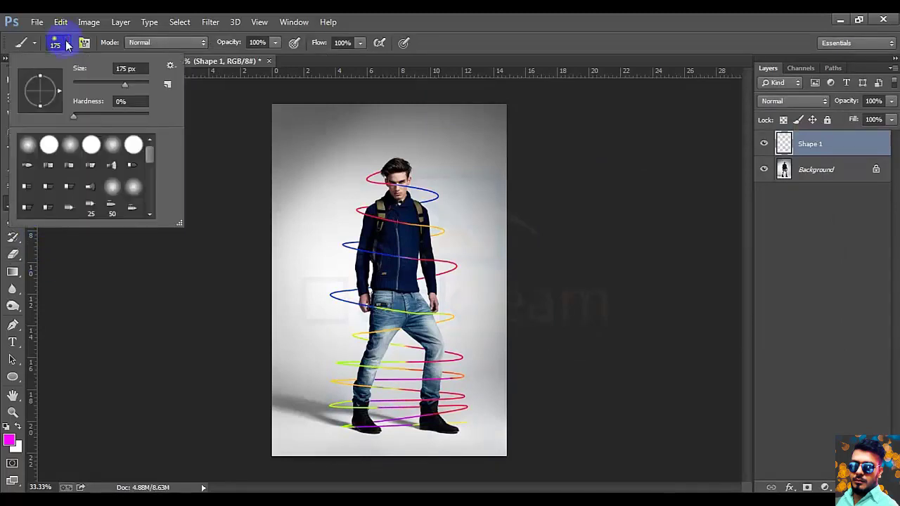
left_click_drag(180, 220, 238, 356)
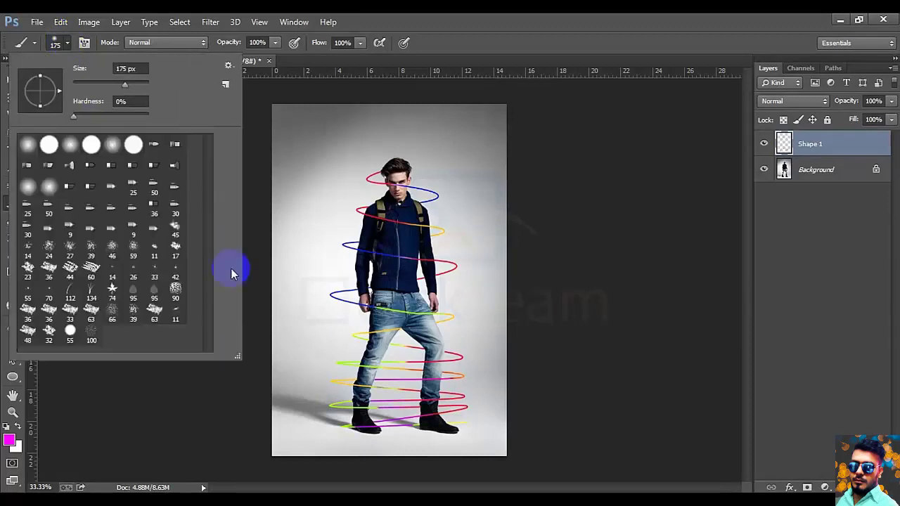
left_click(228, 65)
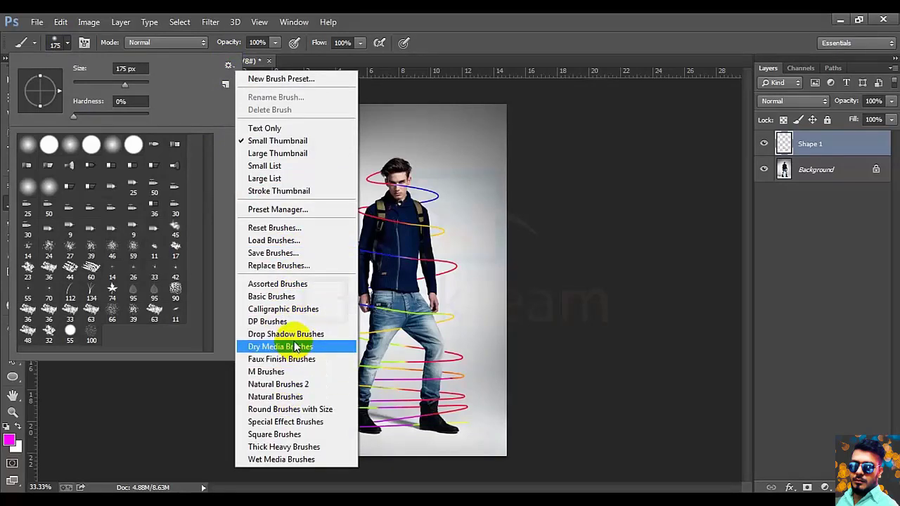
left_click(285, 284)
left_click(395, 208)
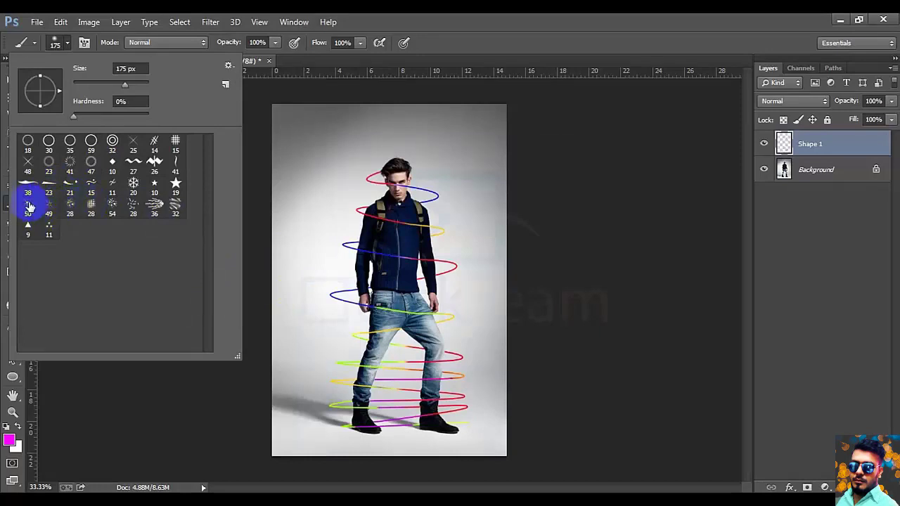
double_click(136, 144)
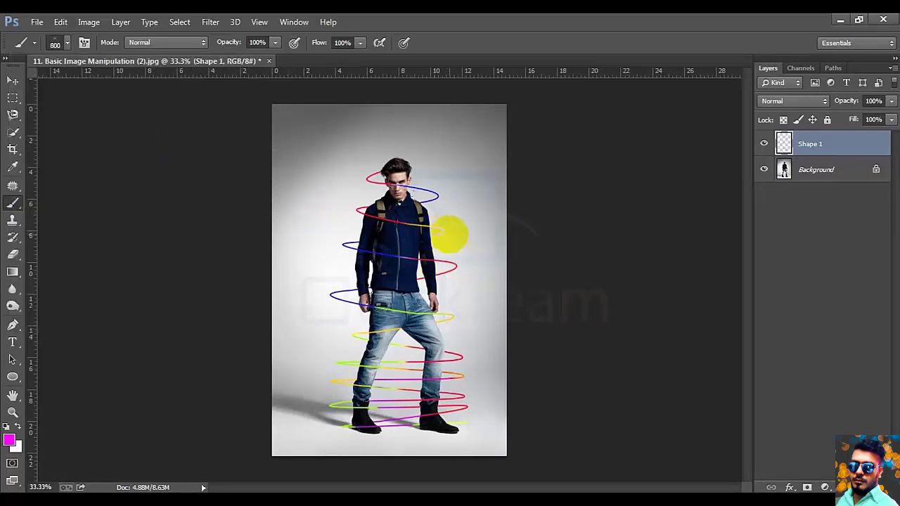
Create a new empty layer and set the foreground colour to pure red.
left_click_drag(440, 223, 444, 232)
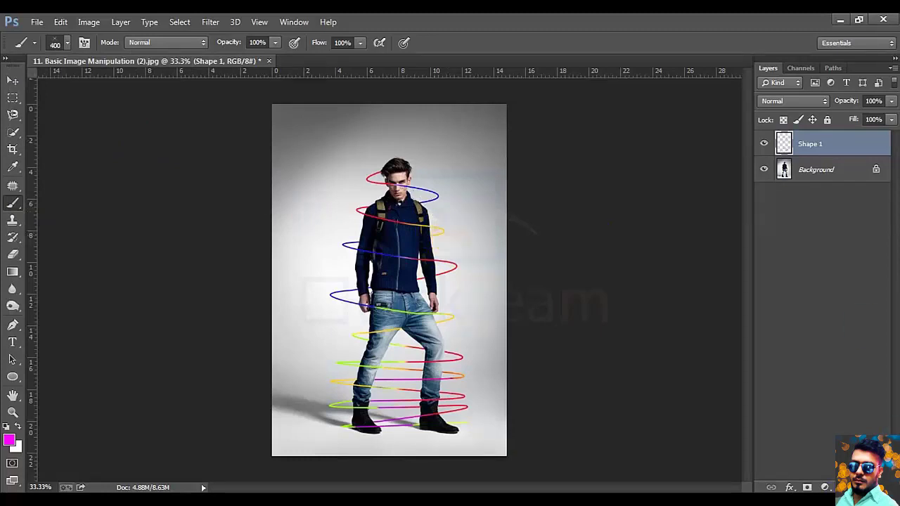
key("ctrl+shift+alt+n")
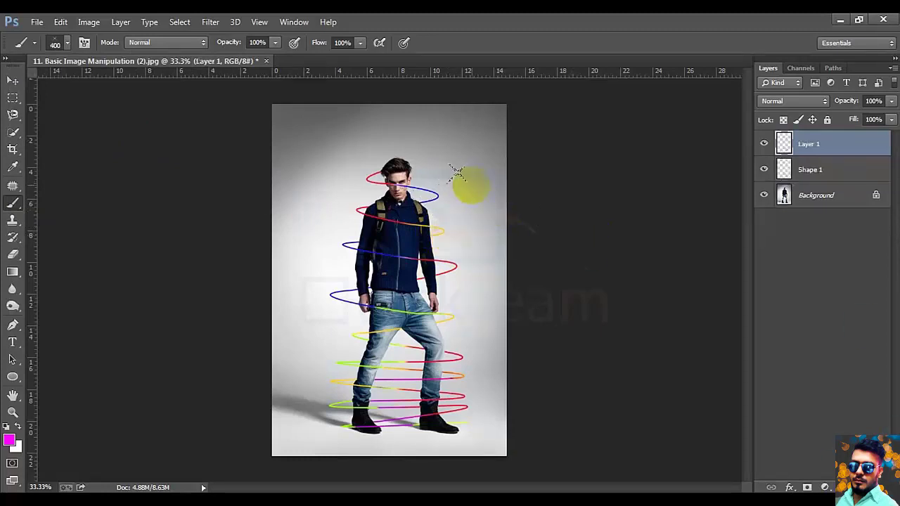
left_click(9, 440)
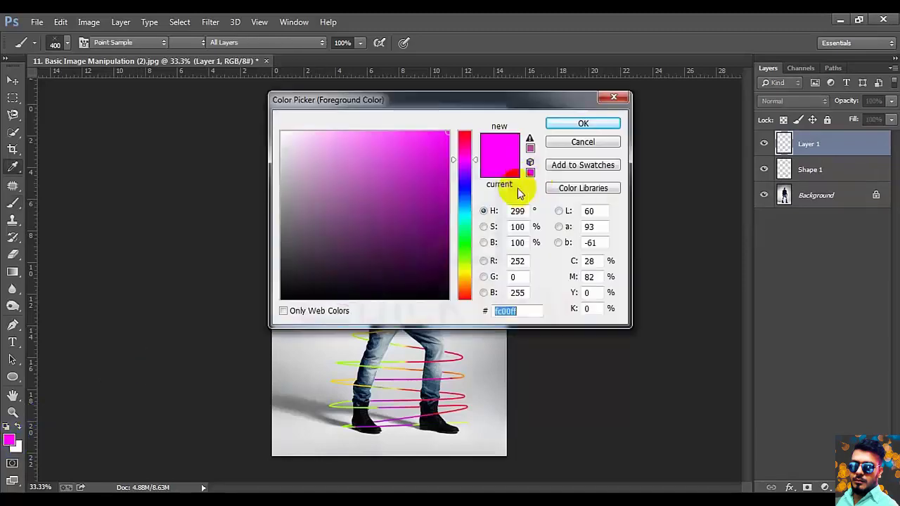
left_click_drag(465, 149, 476, 137)
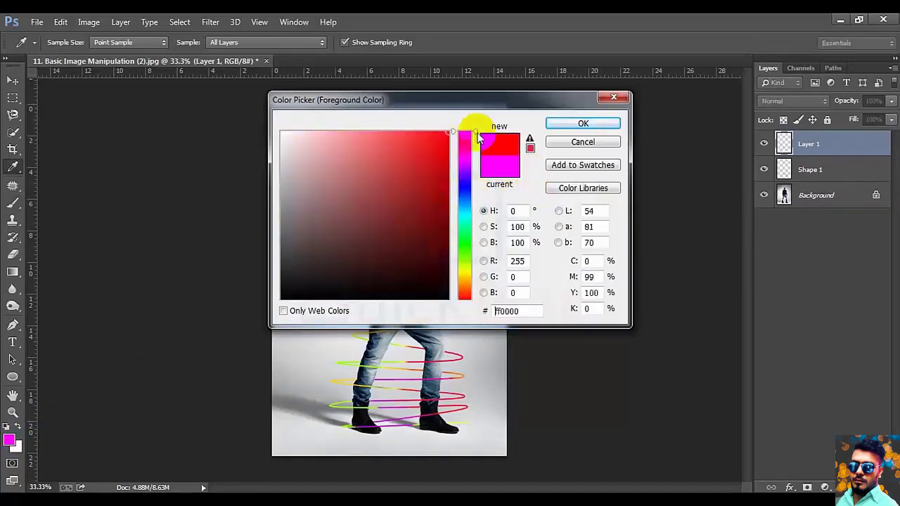
left_click(581, 125)
key("b")
Stamp red X marks above the head, down the left side, on the right and by the feet.
left_click(464, 233)
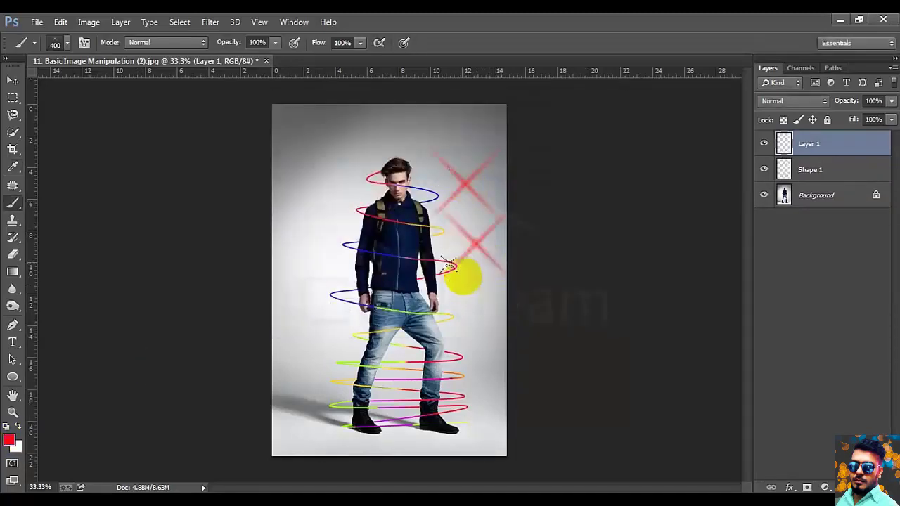
left_click(328, 222)
left_click(355, 134)
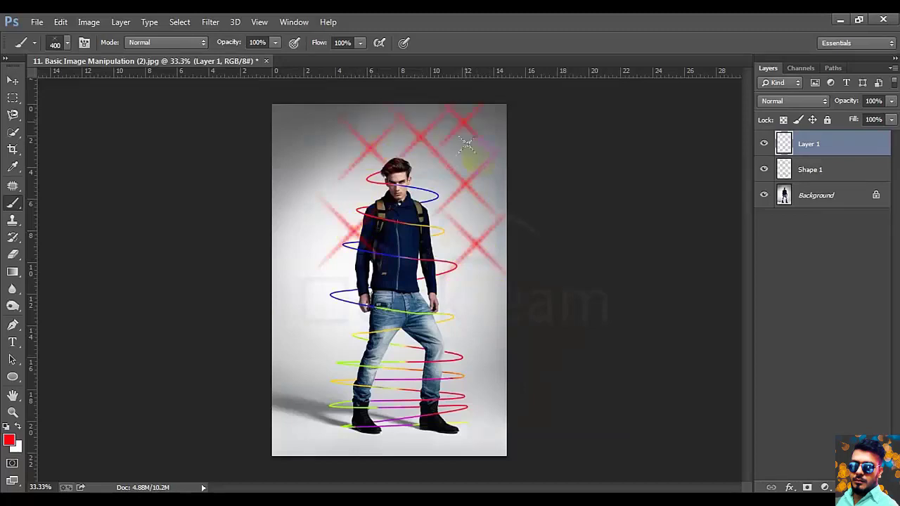
left_click(299, 136)
left_click(297, 262)
left_click(308, 338)
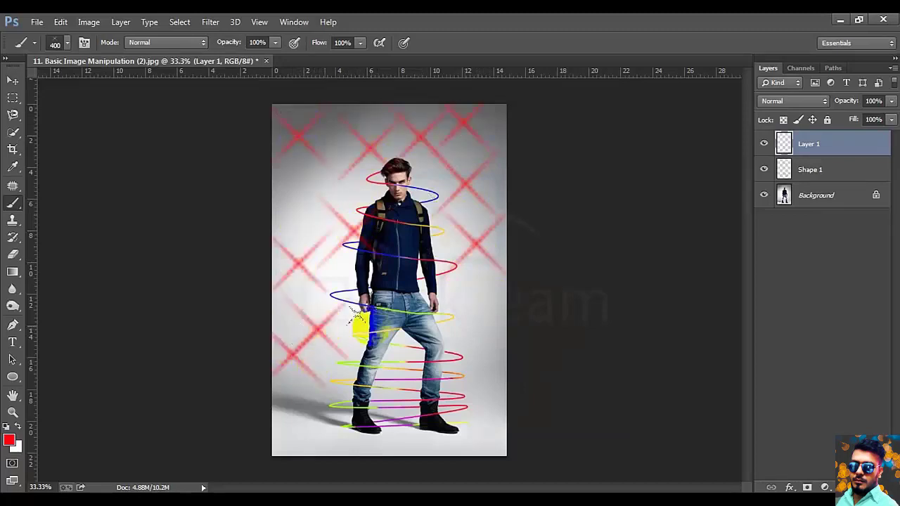
left_click(469, 356)
left_click(482, 402)
left_click(283, 436)
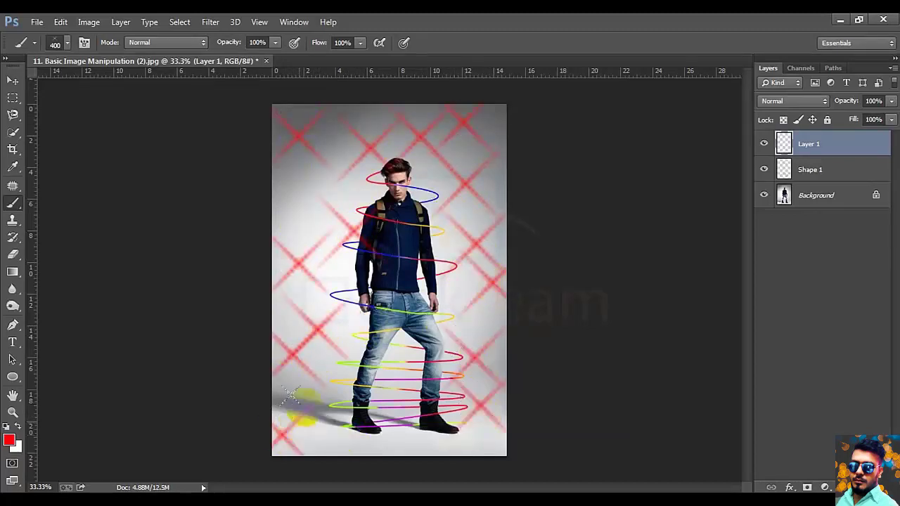
left_click(780, 146)
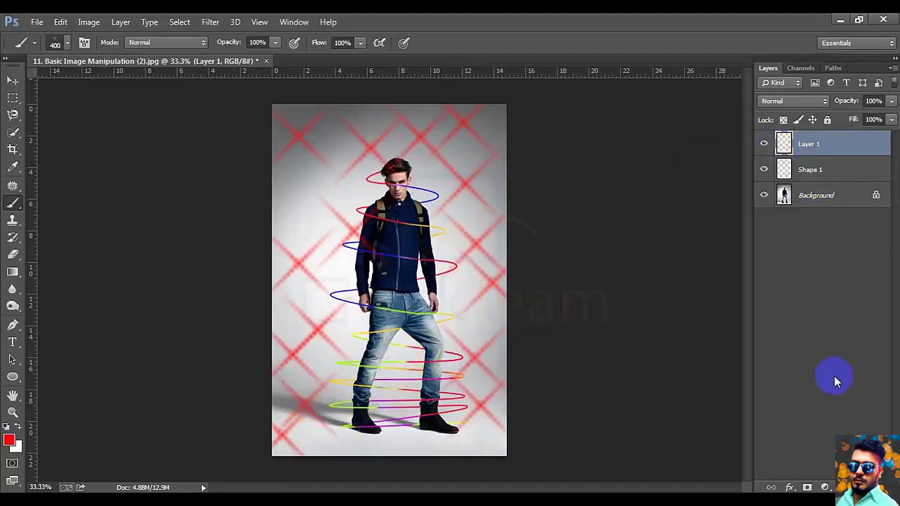
Set Layer 1 to Overlay and shift its hue about +123 so the X marks turn green.
left_click(807, 102)
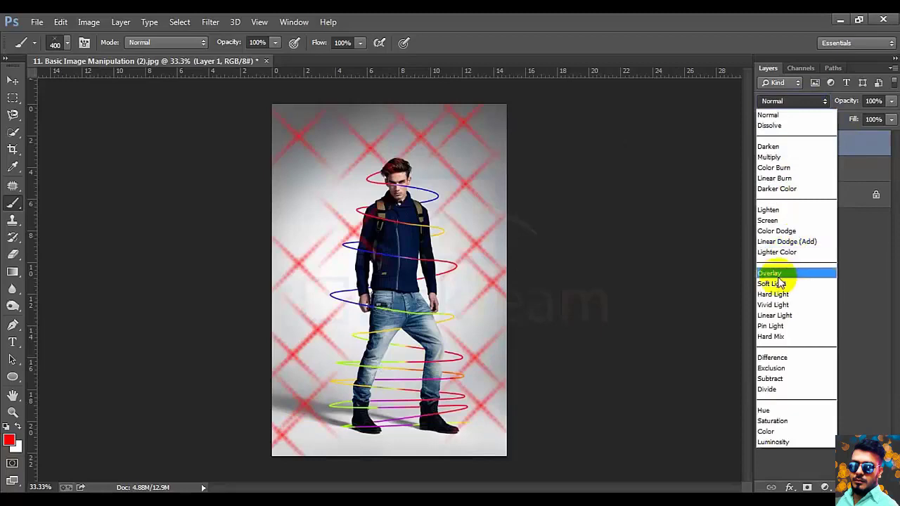
left_click(773, 274)
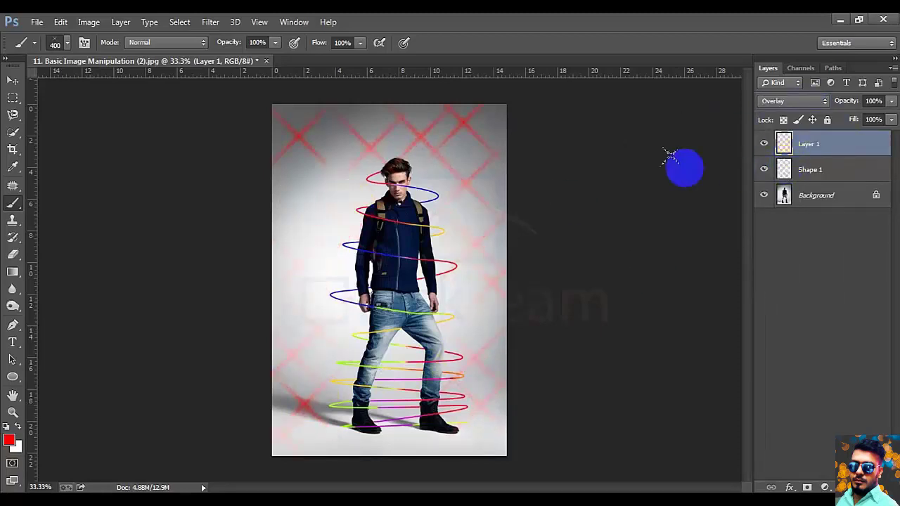
key("ctrl+u")
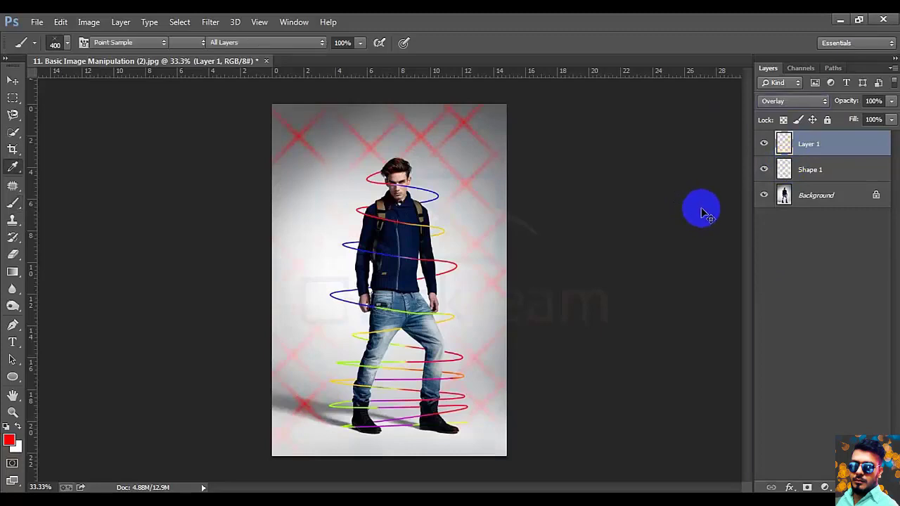
left_click_drag(650, 211, 707, 224)
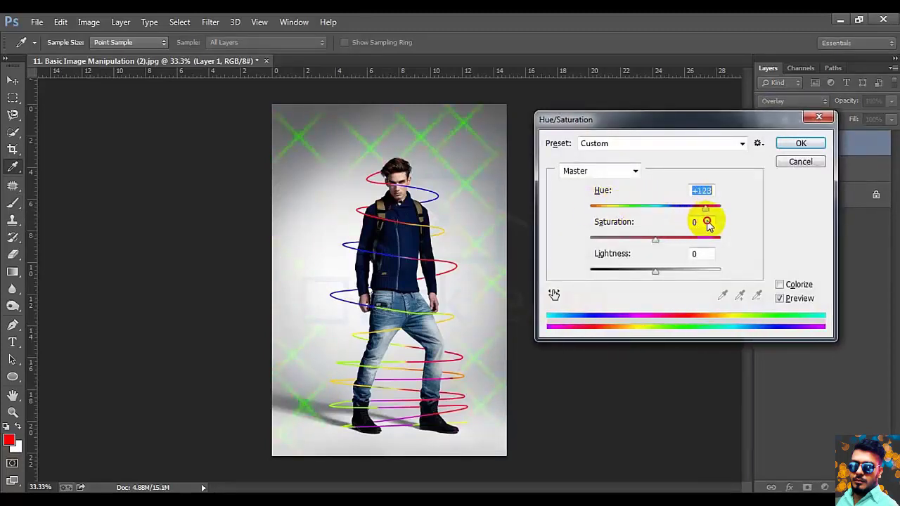
left_click(805, 144)
key("b")
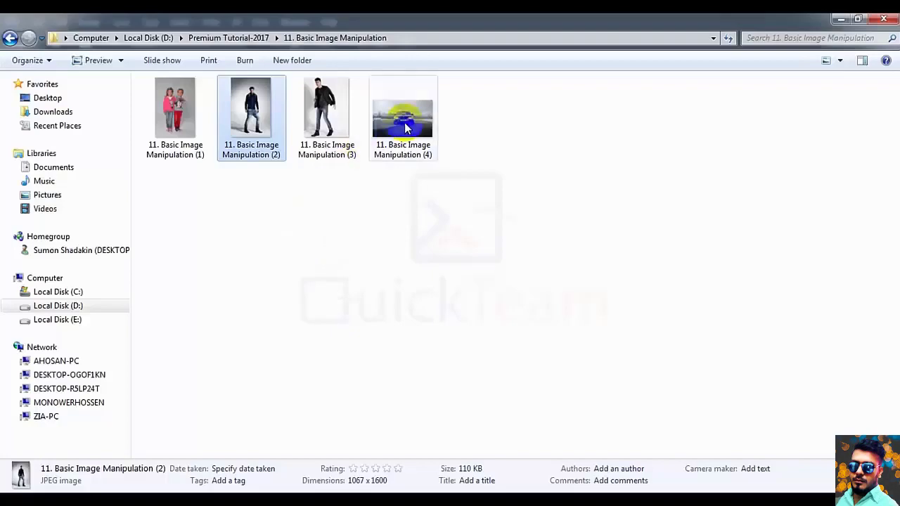
double_click(404, 123)
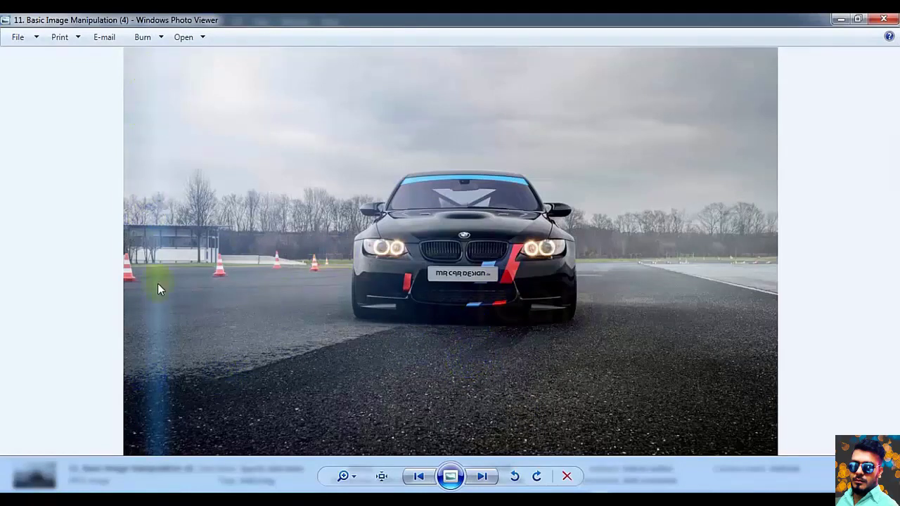
left_click(168, 418)
left_click(883, 19)
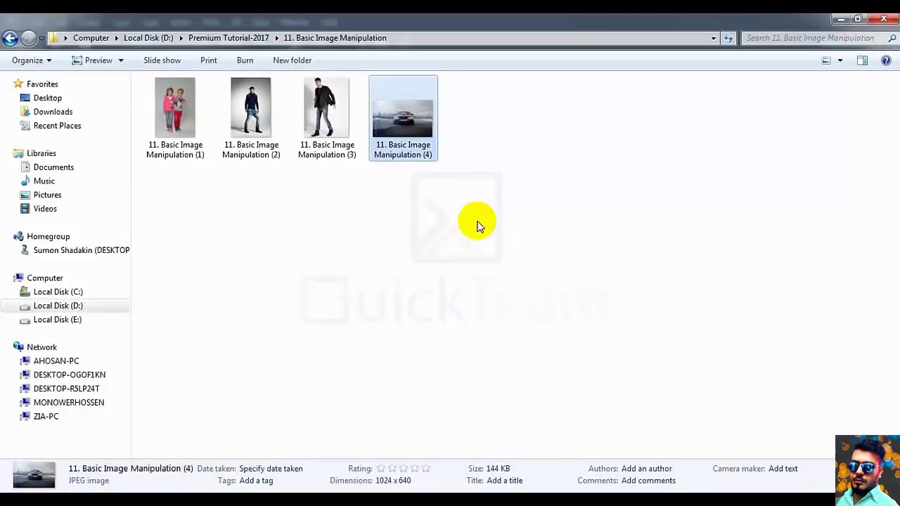